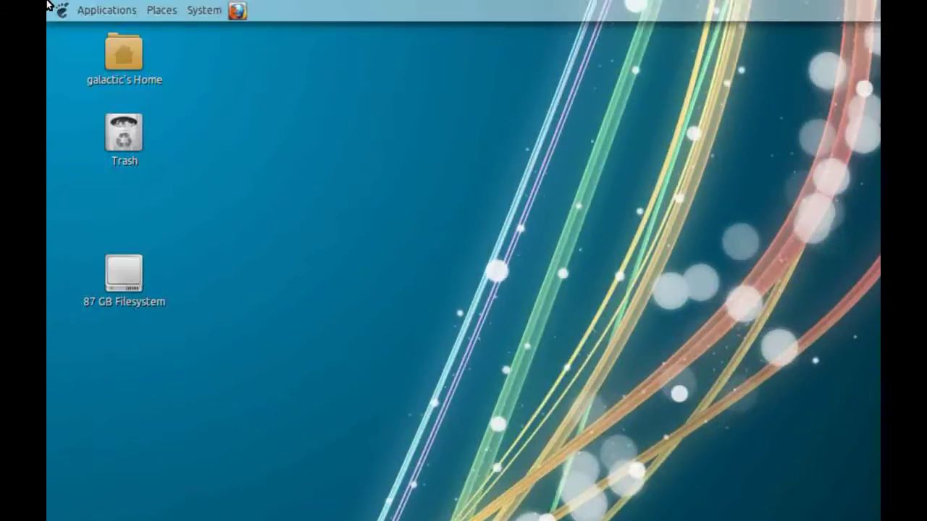
Open Ubuntu Software Center from the applications menu, then close it again
left_click(47, 3)
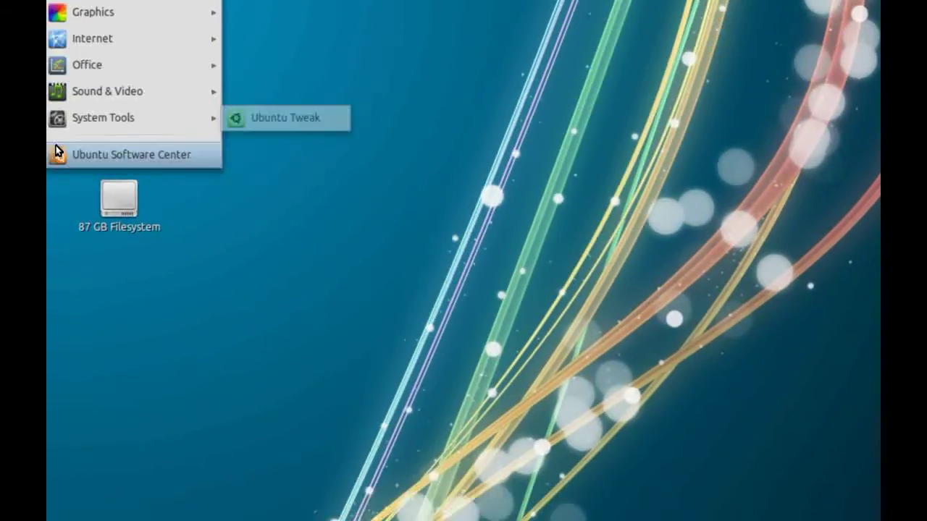
left_click(87, 229)
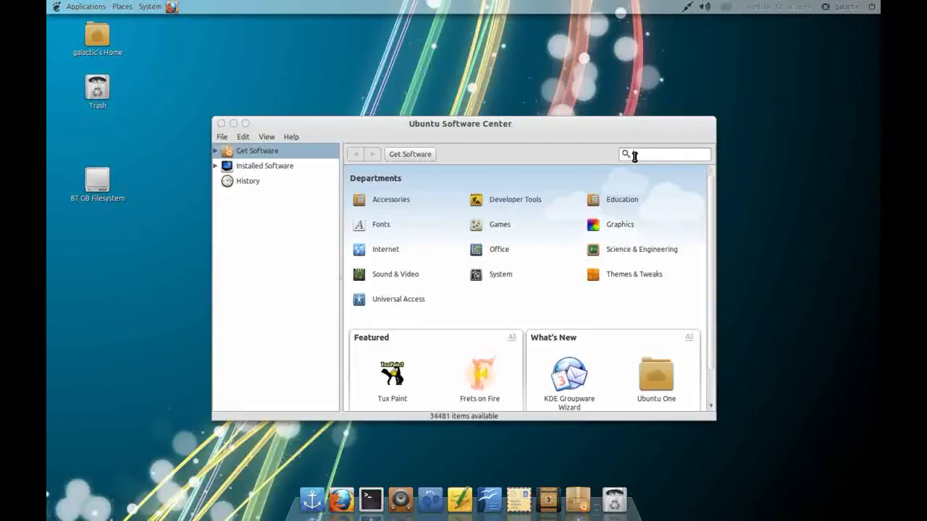
left_click(222, 124)
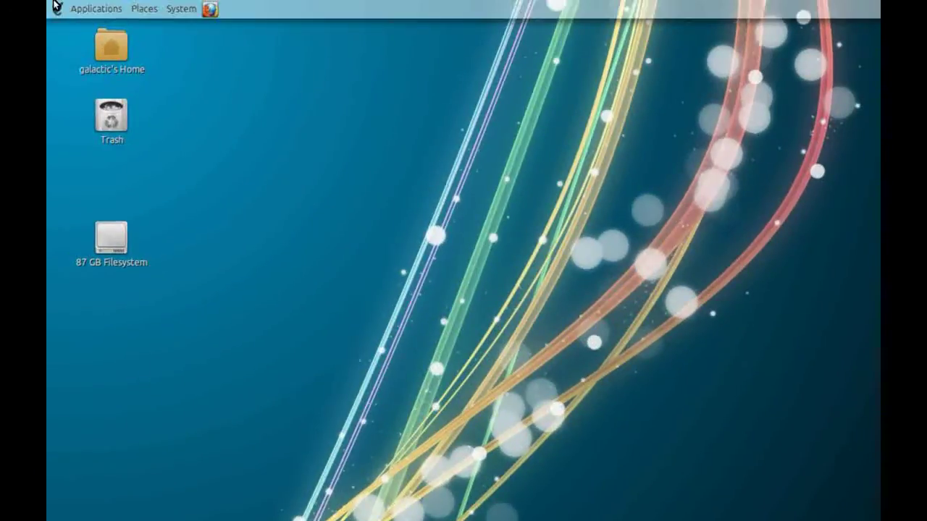
Launch the GIMP Image Editor and nudge its main window slightly left and down
left_click(86, 7)
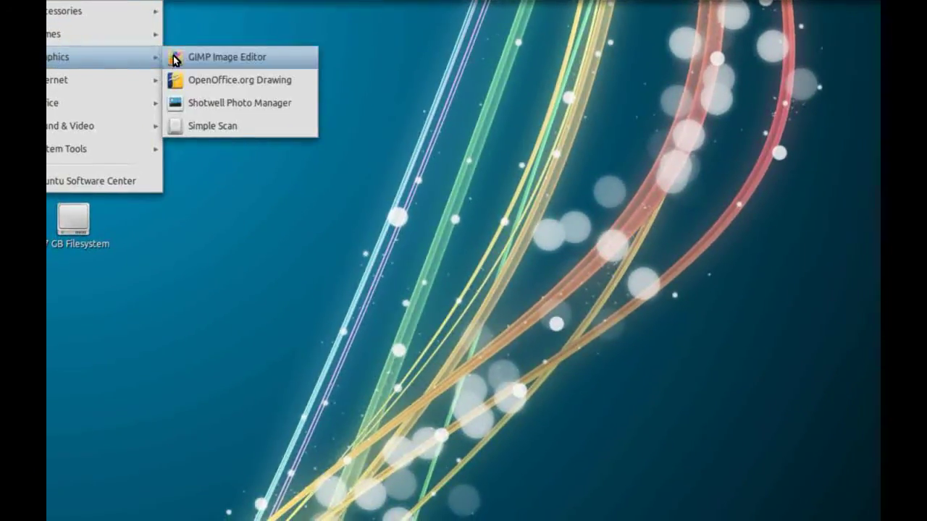
left_click(210, 60)
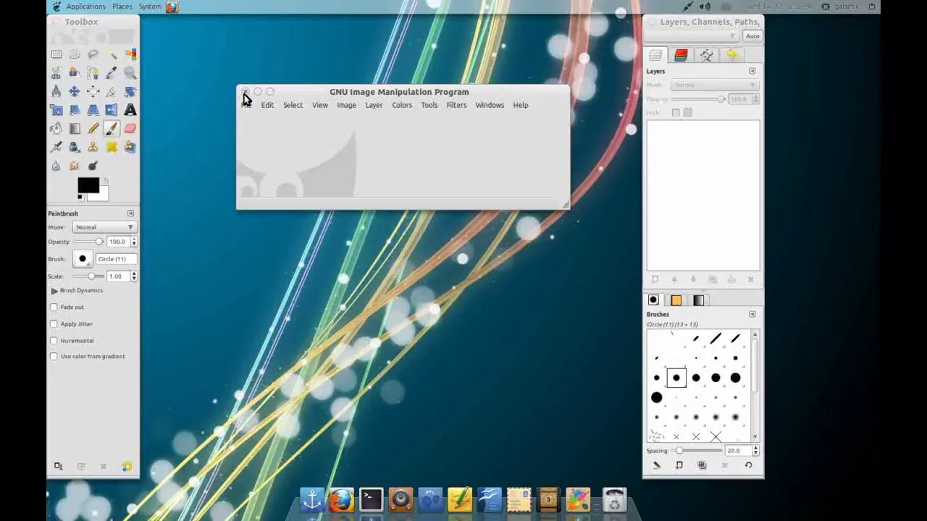
left_click_drag(280, 92, 276, 95)
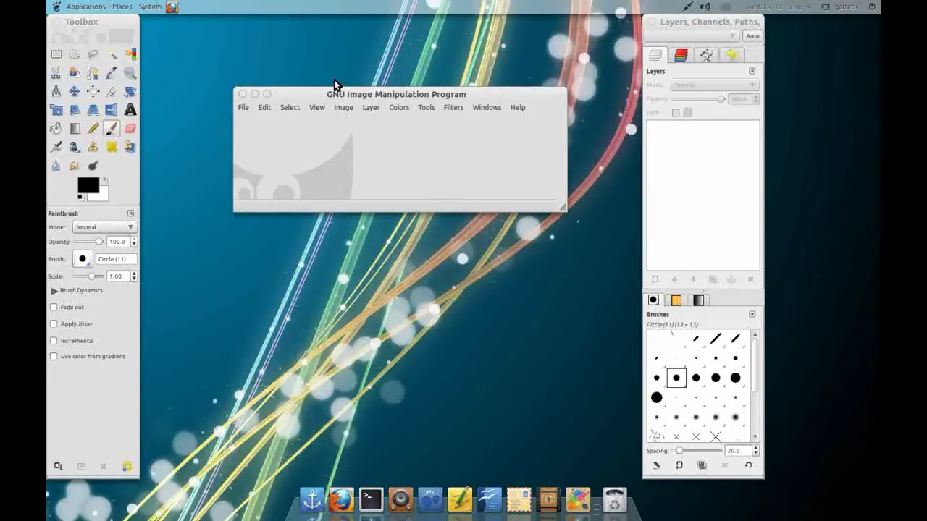
Close GIMP and launch AbiWord and Gnumeric Spreadsheet from the Office menu
left_click(244, 95)
left_click(85, 7)
mouse_move(124, 99)
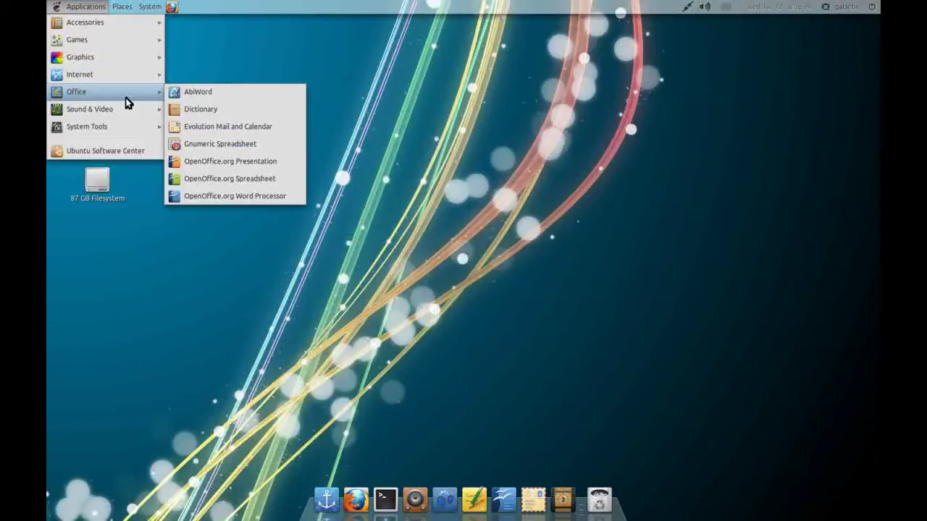
left_click(181, 91)
left_click(80, 7)
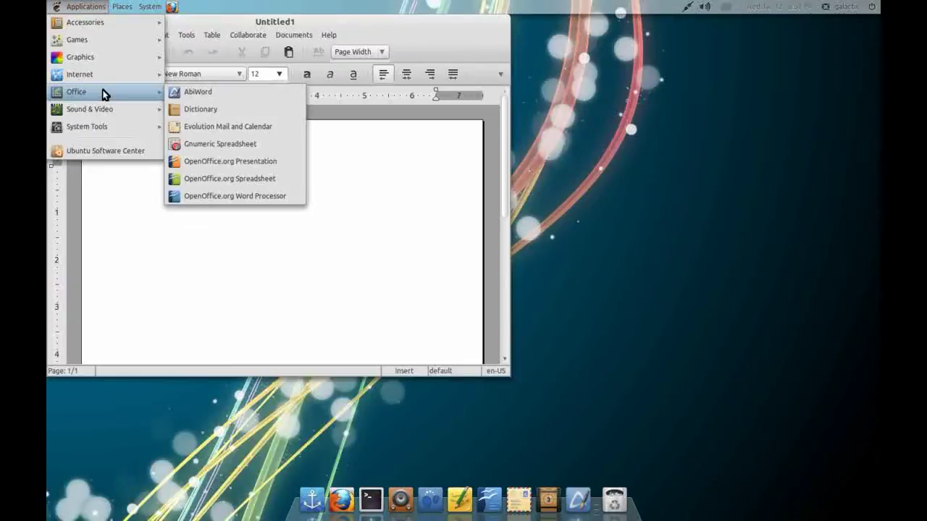
left_click(208, 143)
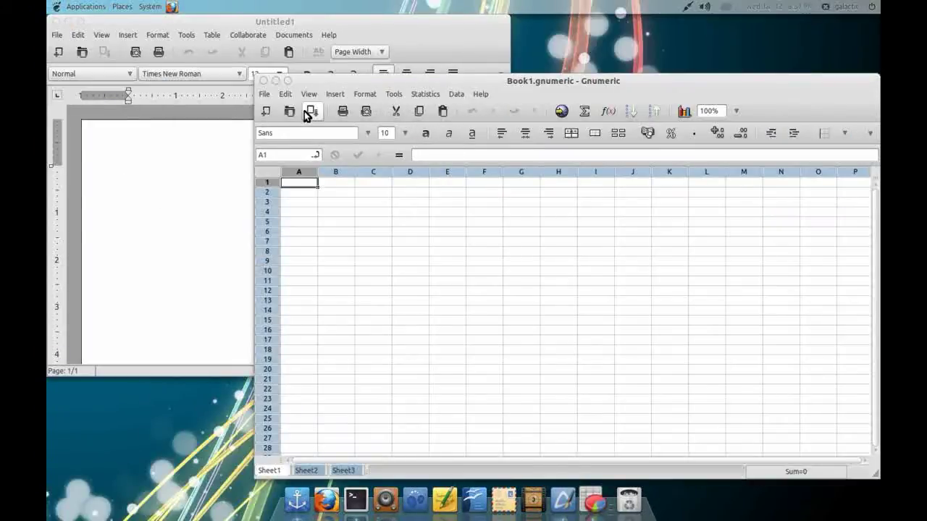
Bring AbiWord's Untitled1 document to the front, browse its Table options, then close it
left_click(239, 26)
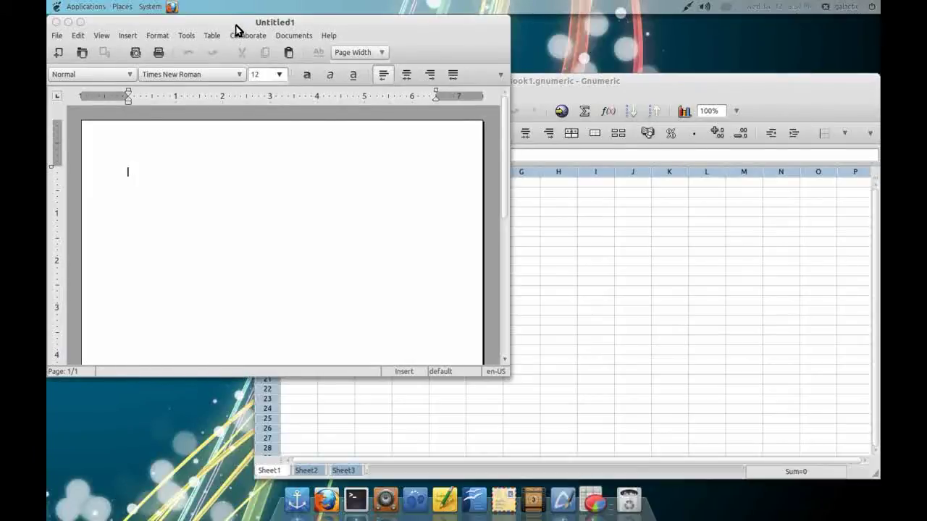
left_click(237, 35)
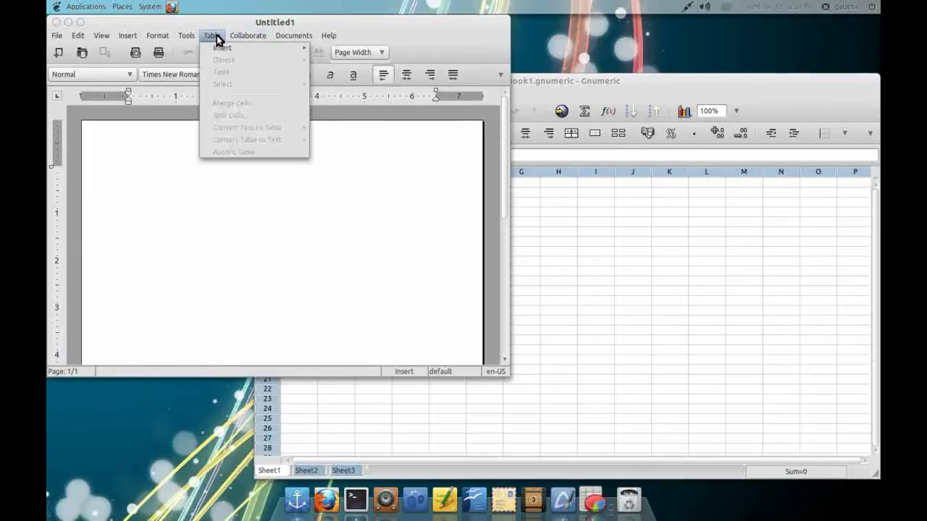
left_click(310, 164)
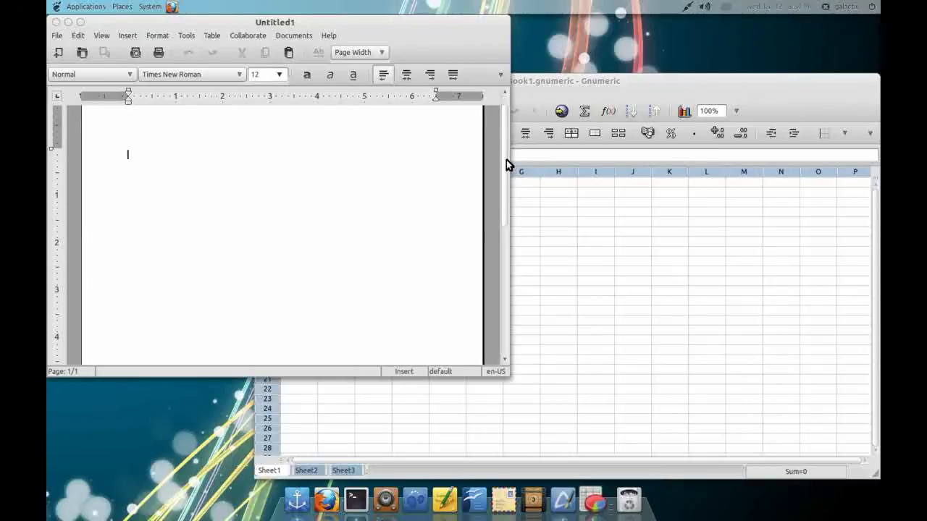
left_click(56, 27)
Launch Arista Transcoder from the Sound & Video menu
left_click(83, 6)
mouse_move(105, 115)
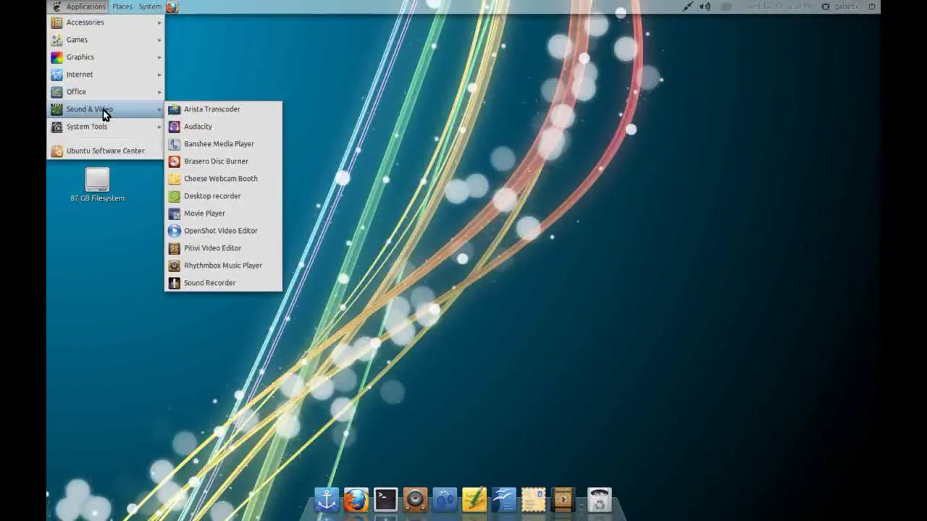
left_click(174, 109)
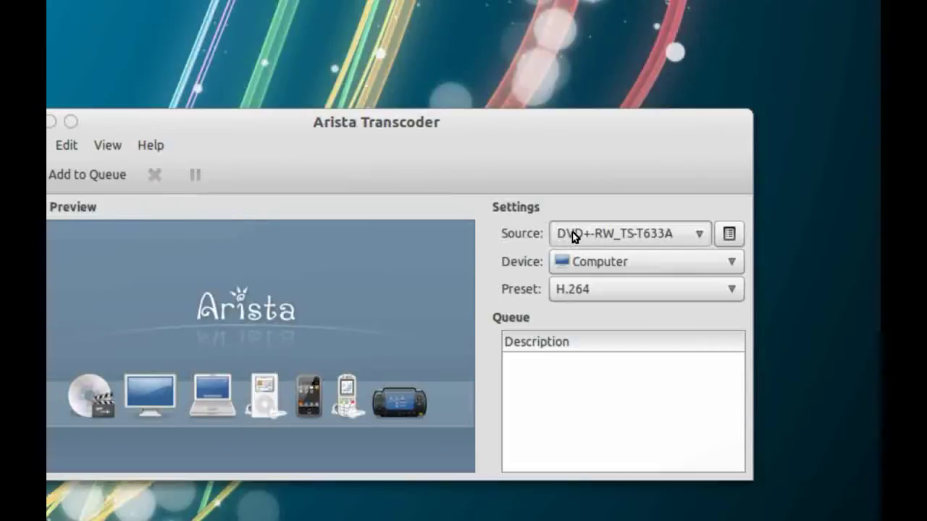
Review the Source and Device lists, keeping DVD+-RW_TS-T633A as source and Computer as device
left_click(690, 233)
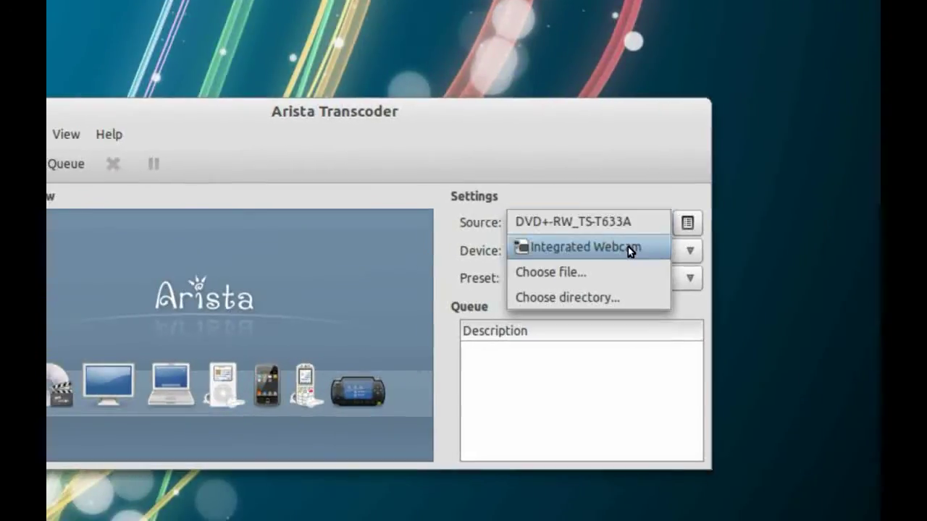
left_click(619, 234)
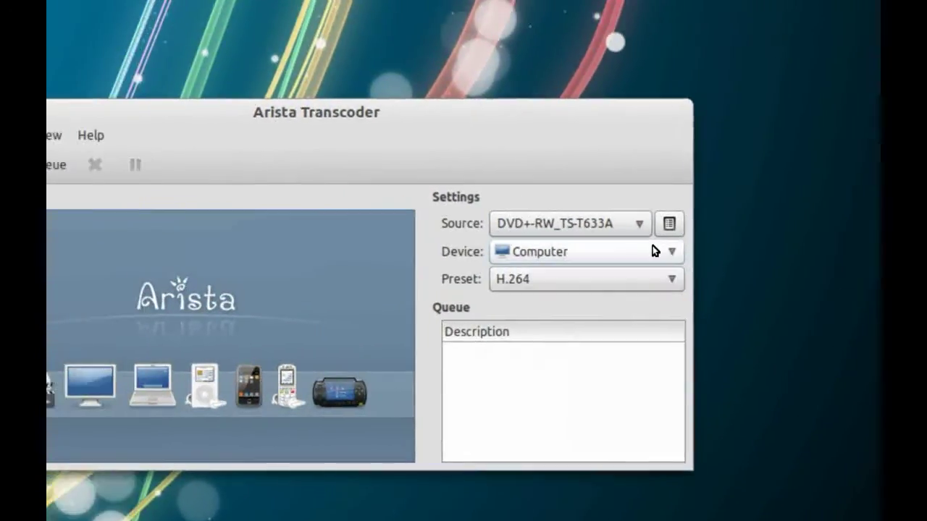
left_click(652, 239)
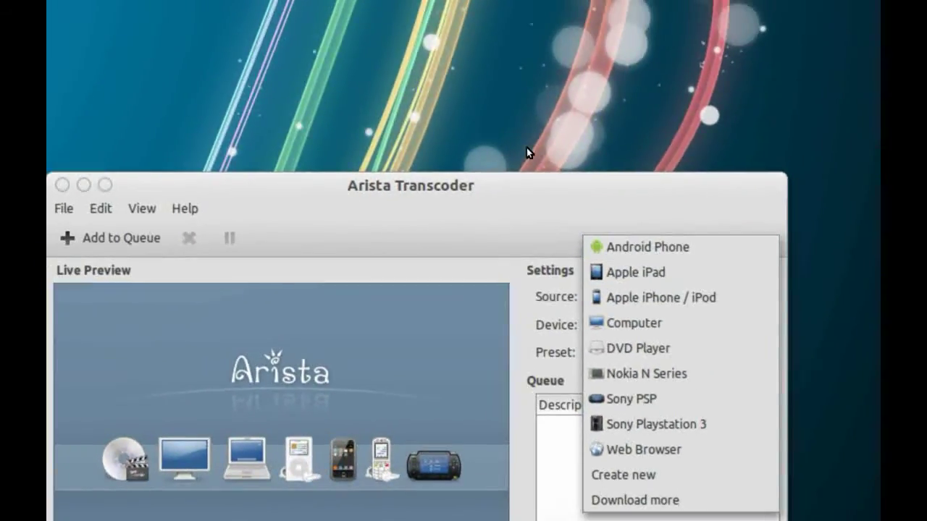
left_click(491, 211)
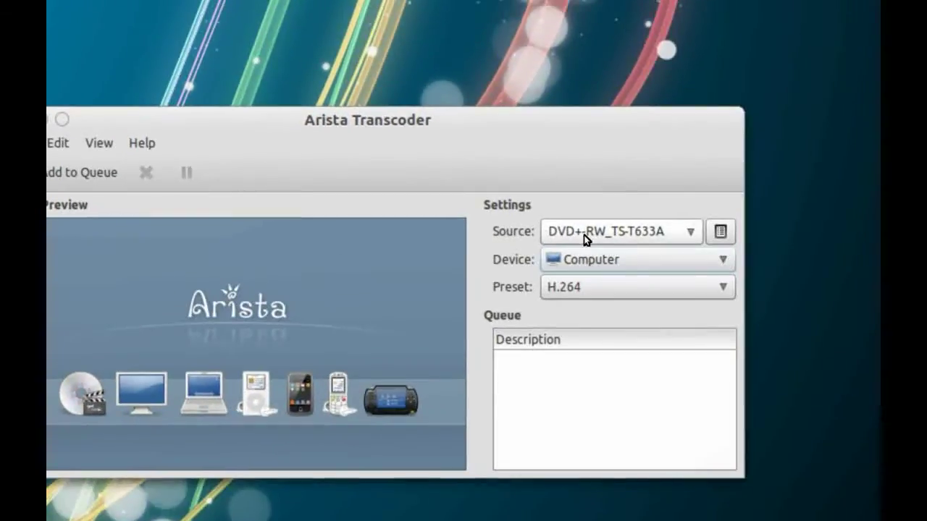
left_click(804, 279)
left_click(576, 232)
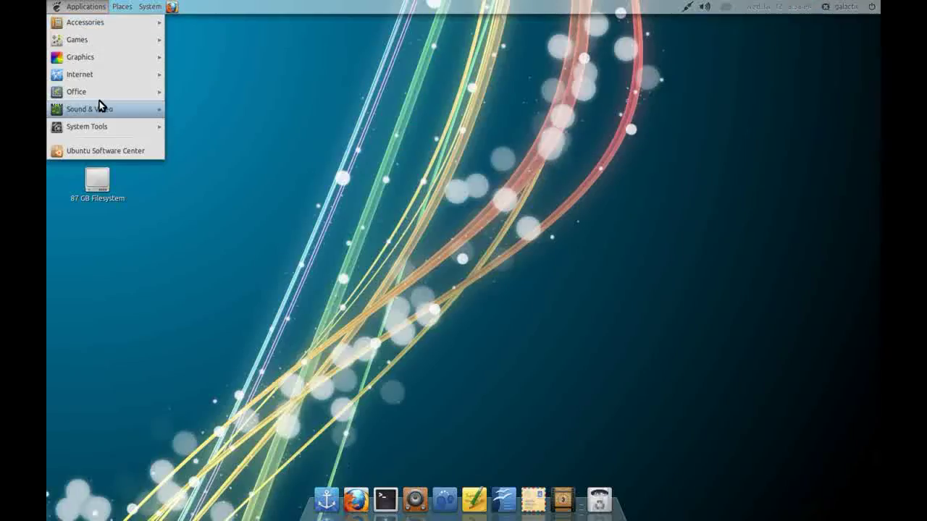
mouse_move(133, 110)
left_click(192, 127)
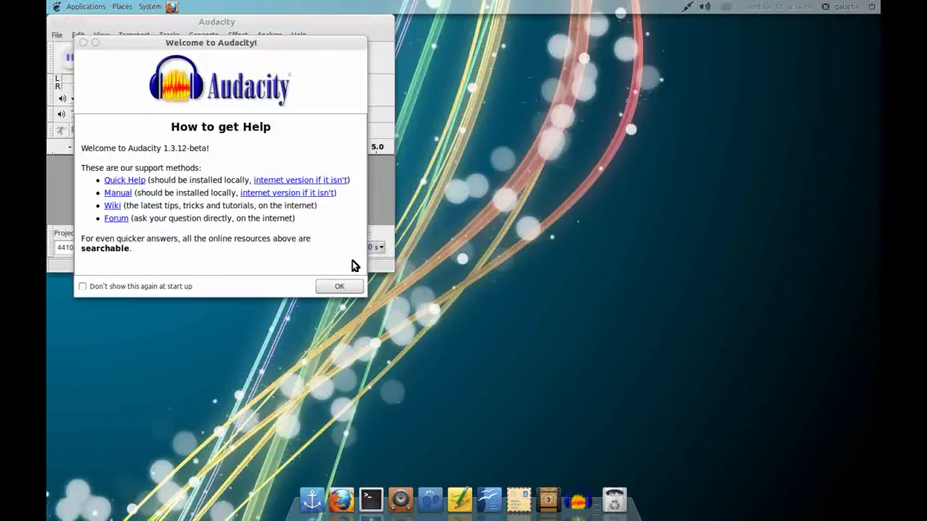
left_click(345, 288)
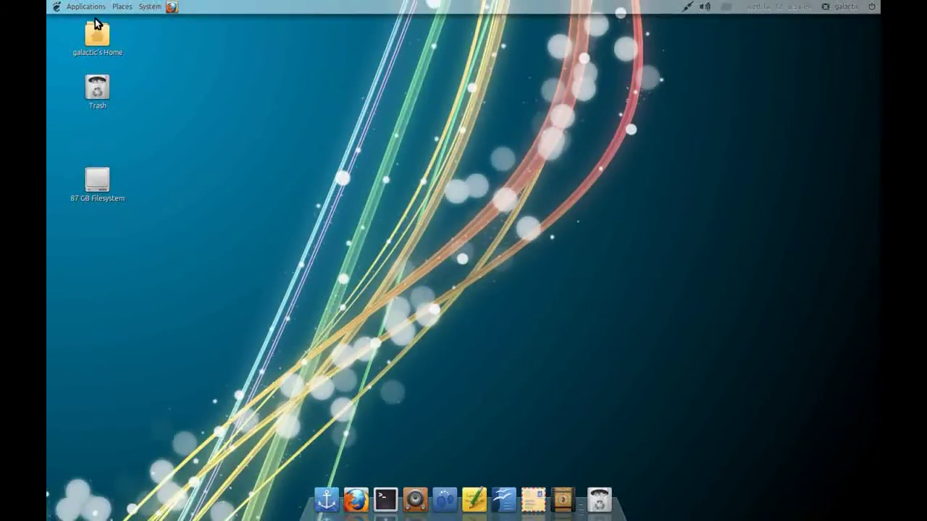
Launch Banshee Media Player and move its window up and to the left
left_click(85, 7)
mouse_move(89, 109)
left_click(213, 149)
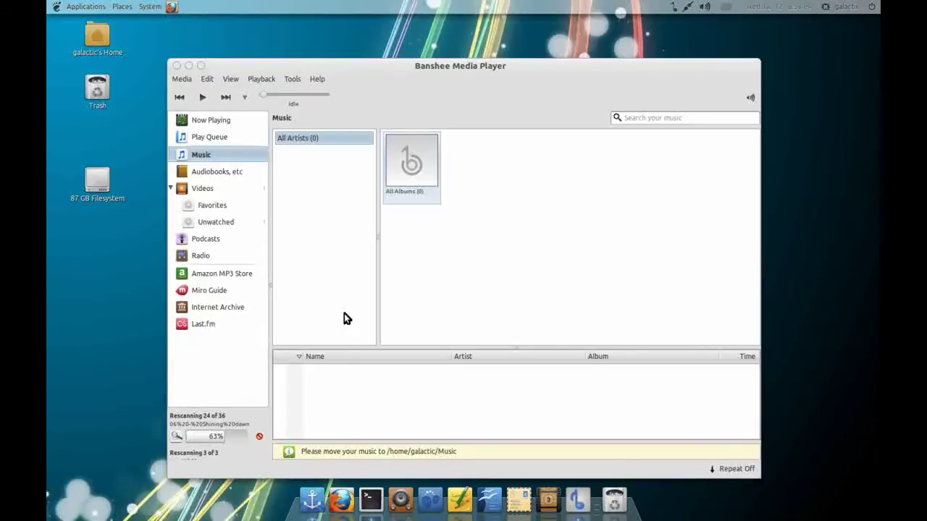
left_click_drag(379, 74, 356, 48)
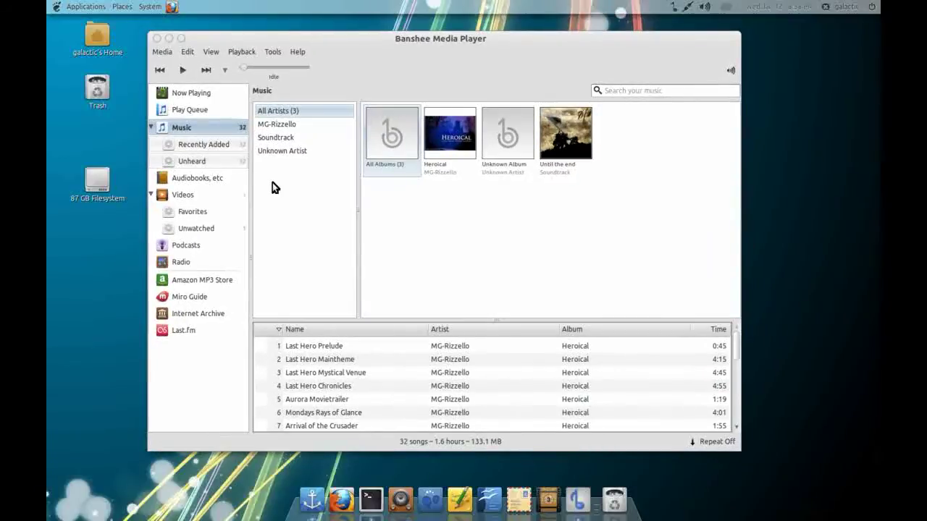
Browse the Heroical album, then the Audiobooks and Videos libraries
left_click(449, 134)
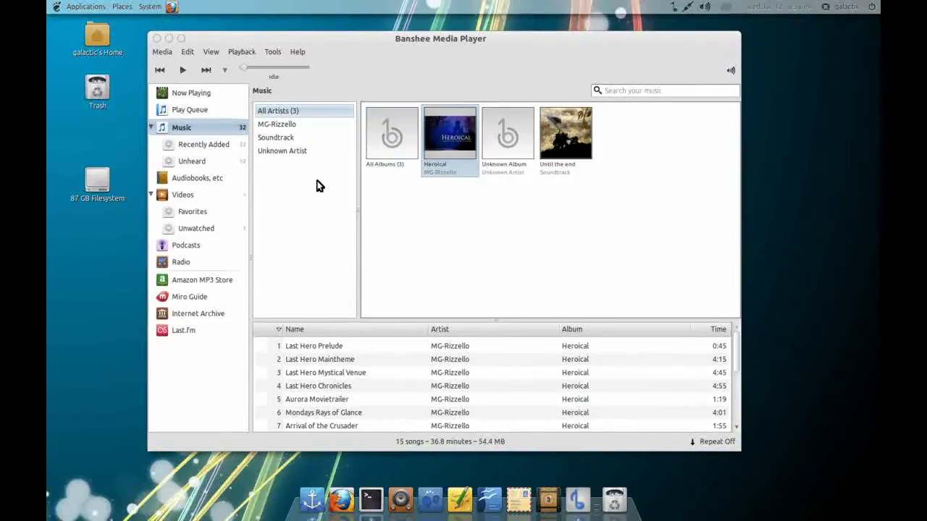
left_click(217, 178)
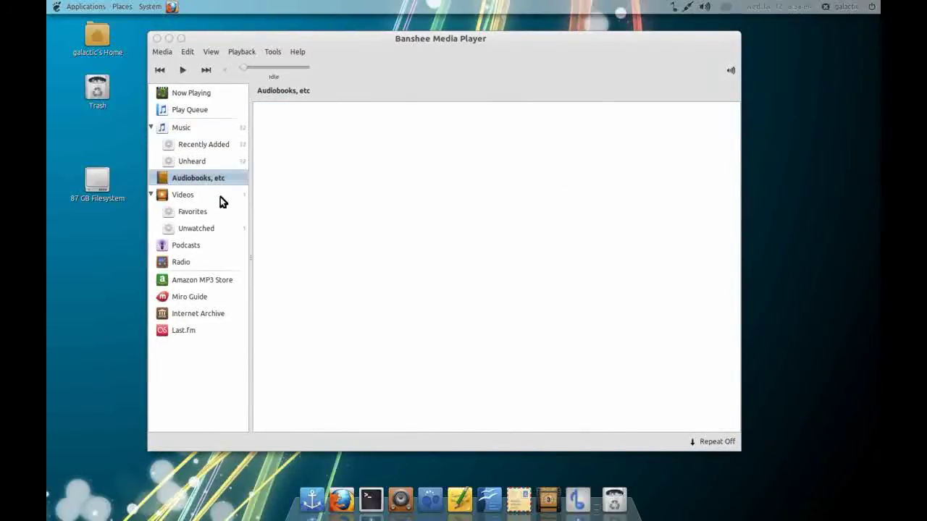
left_click(220, 195)
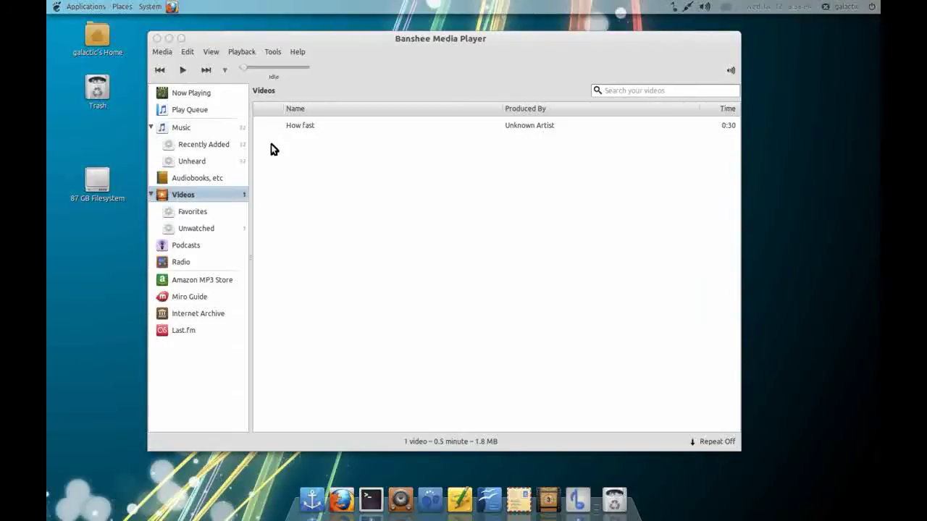
Play the How fast video, pause it at 0:07, and return to the Music library
double_click(286, 130)
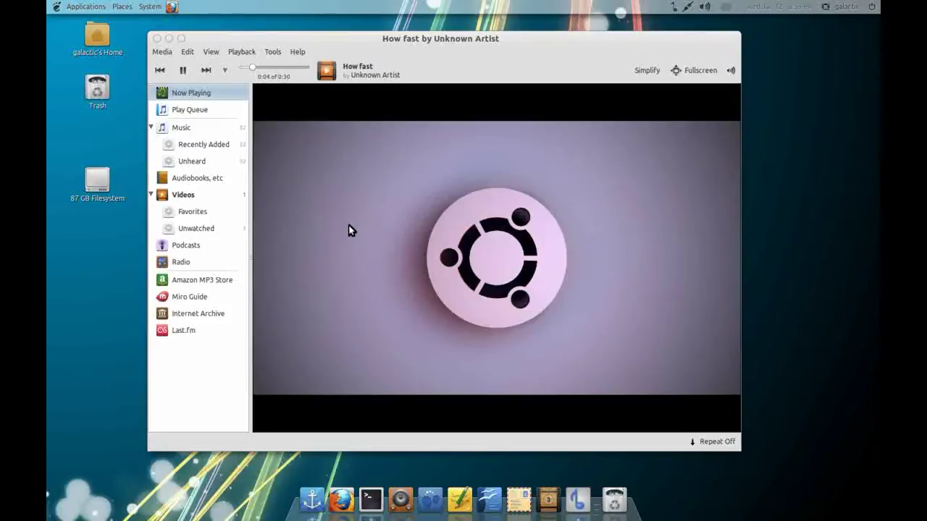
left_click(182, 71)
left_click(185, 125)
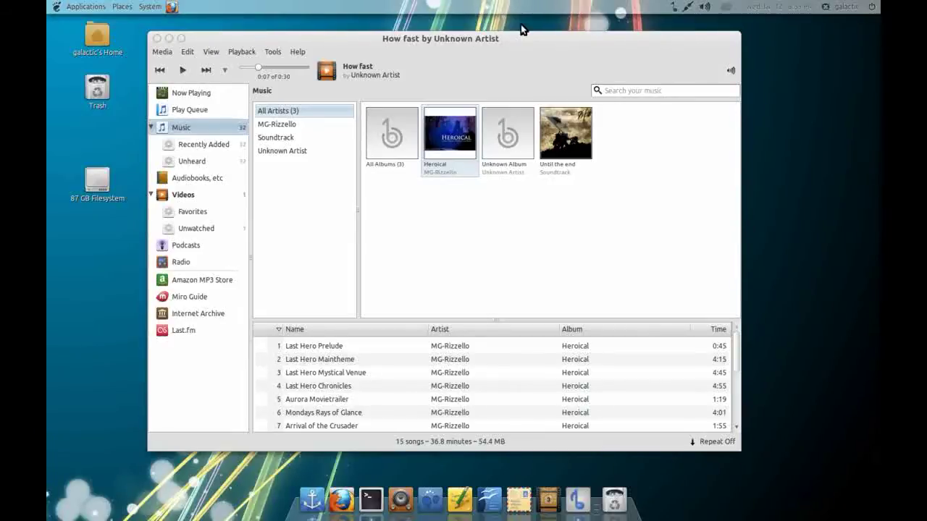
mouse_move(706, 9)
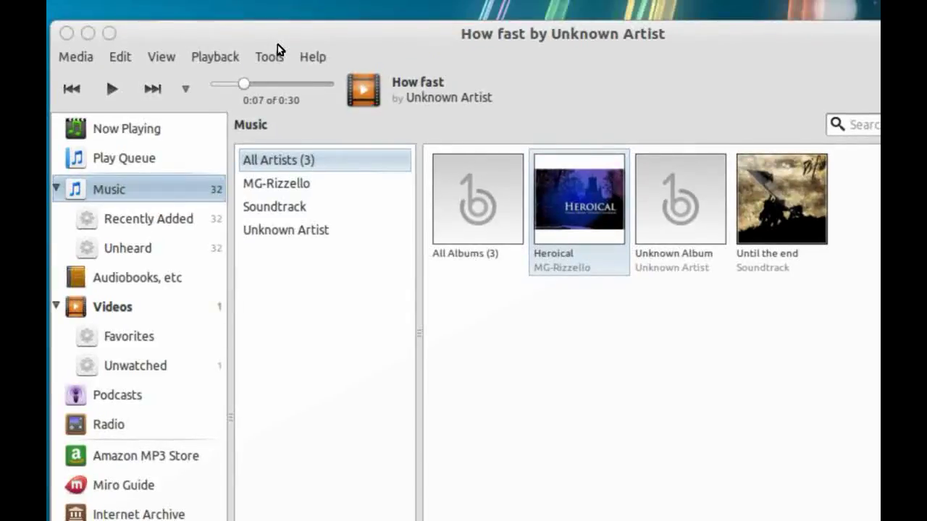
Enable Sound Menu integration for Banshee under Preferences > Extensions, then close Preferences
left_click(272, 52)
left_click(272, 52)
left_click(123, 52)
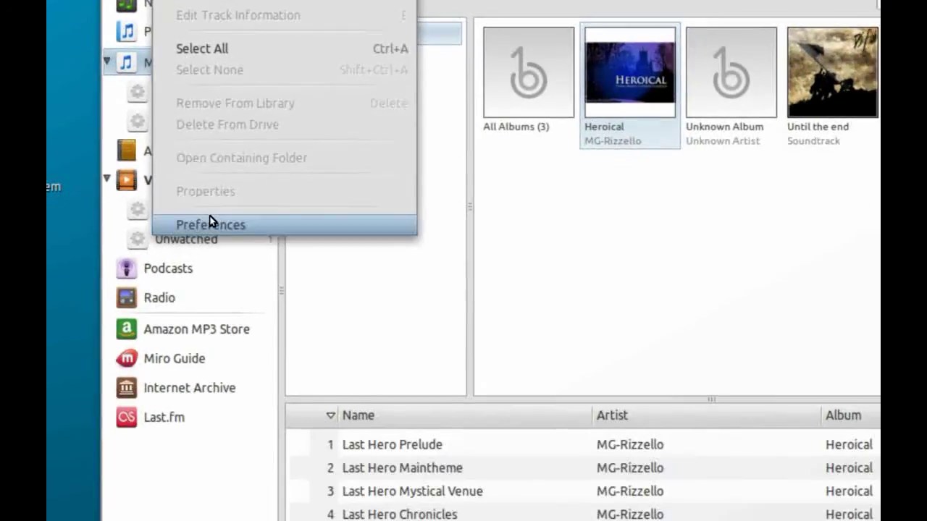
left_click(214, 290)
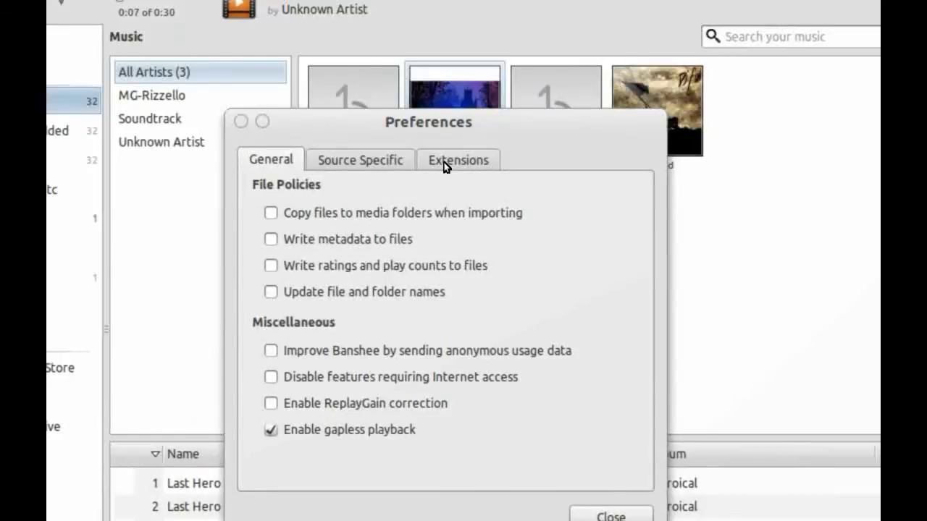
left_click(495, 148)
scroll(444, 324, "down", 2)
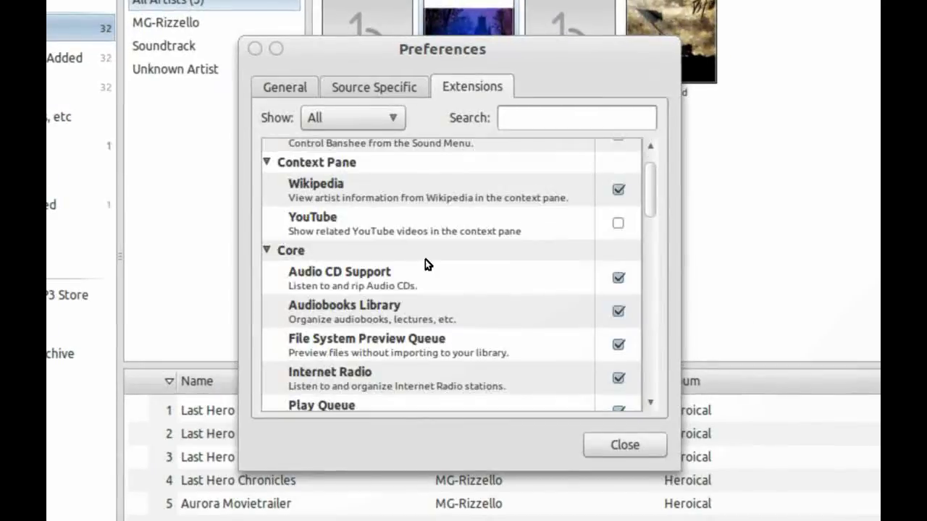
scroll(425, 265, "up", 2)
left_click(619, 176)
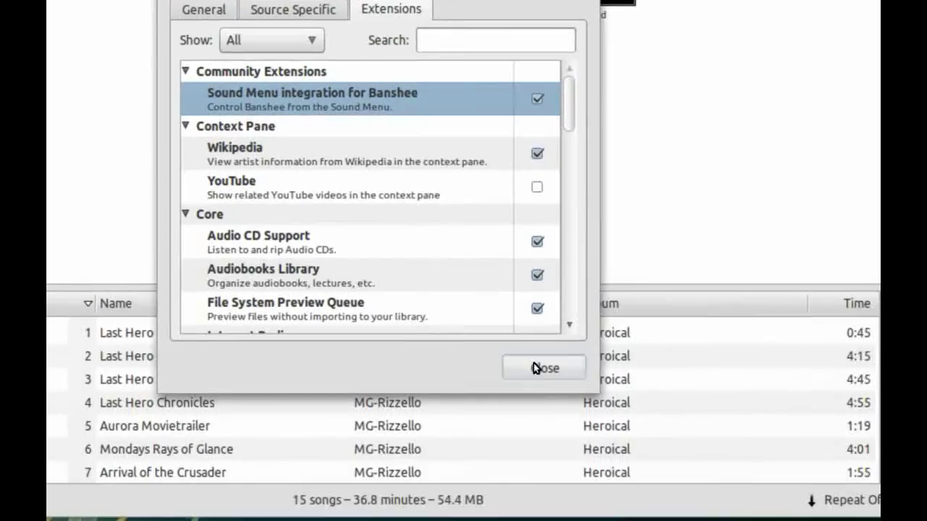
left_click(544, 403)
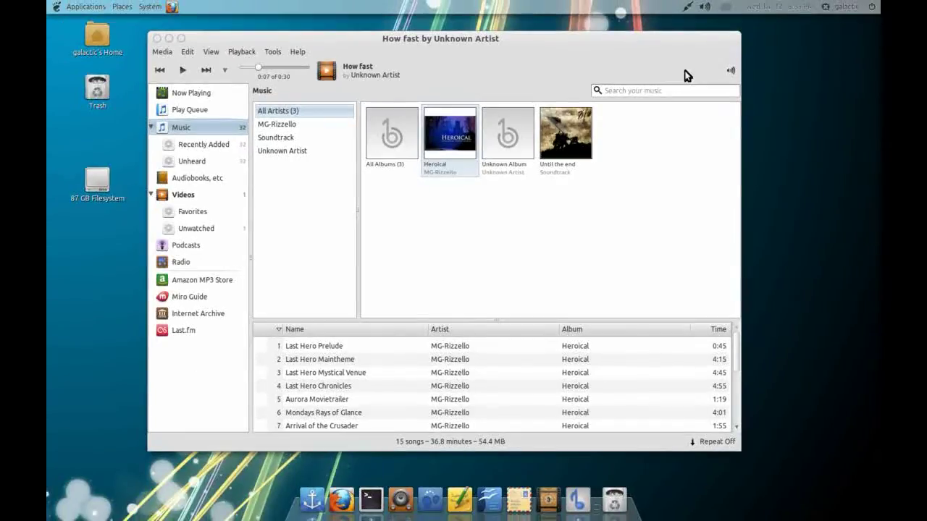
Check Banshee's playback controls in the panel sound menu
left_click(704, 7)
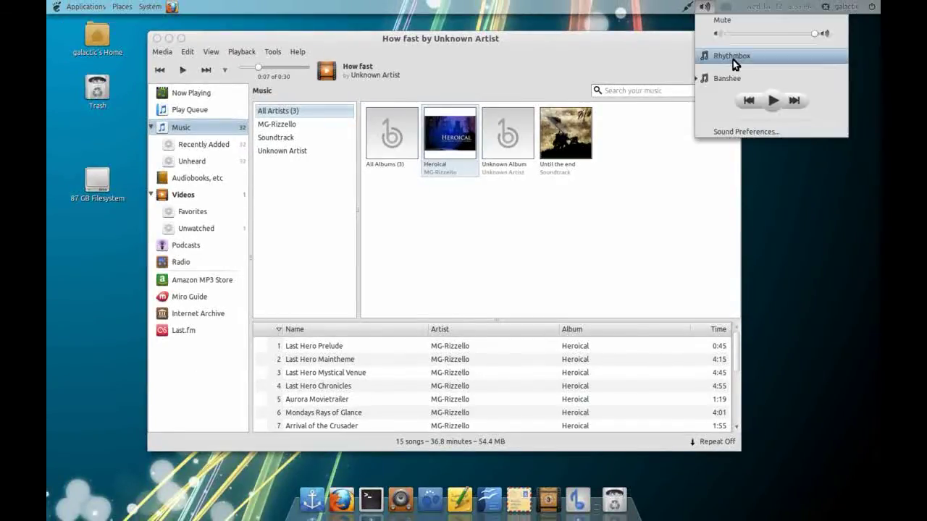
key("Escape")
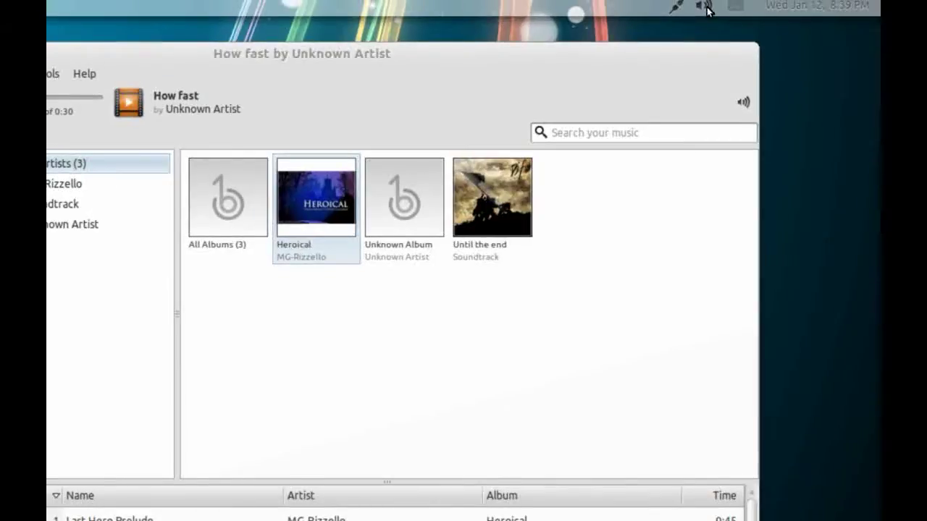
left_click(707, 8)
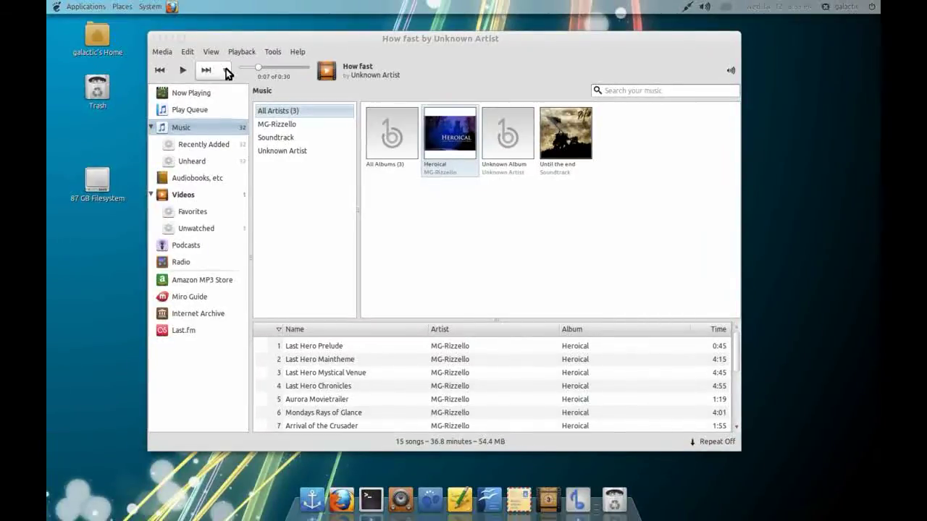
Select the Heroical and Until the end albums together, listing 31 songs
left_click(351, 348)
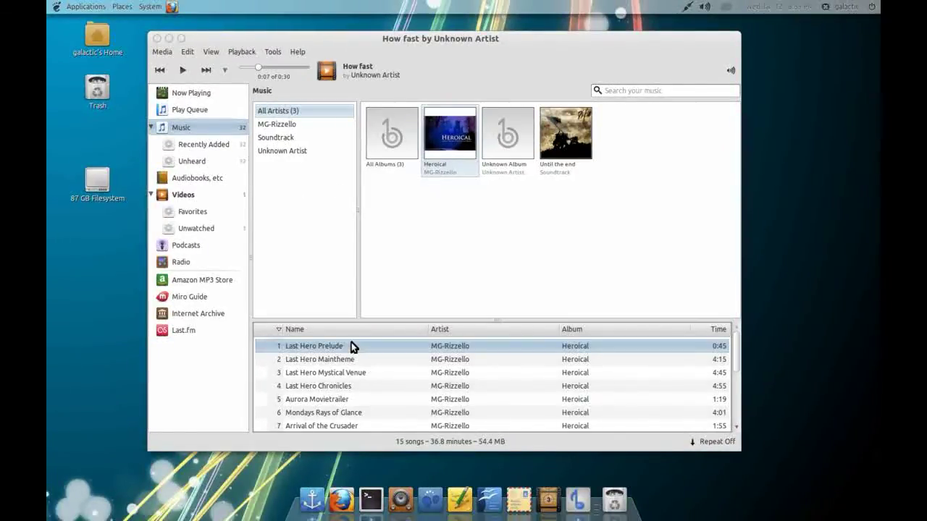
left_click(507, 138)
left_click(449, 137)
left_click(565, 136, "ctrl")
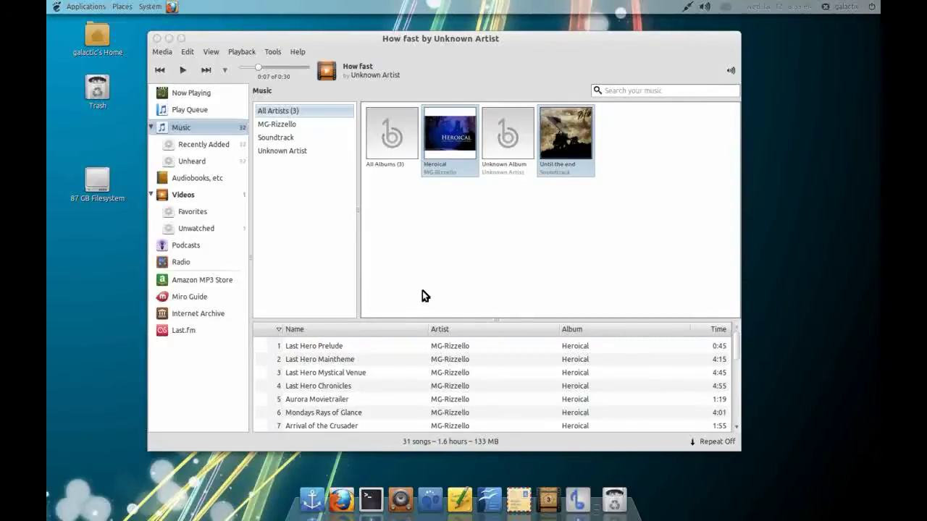
scroll(496, 403, "down", 2)
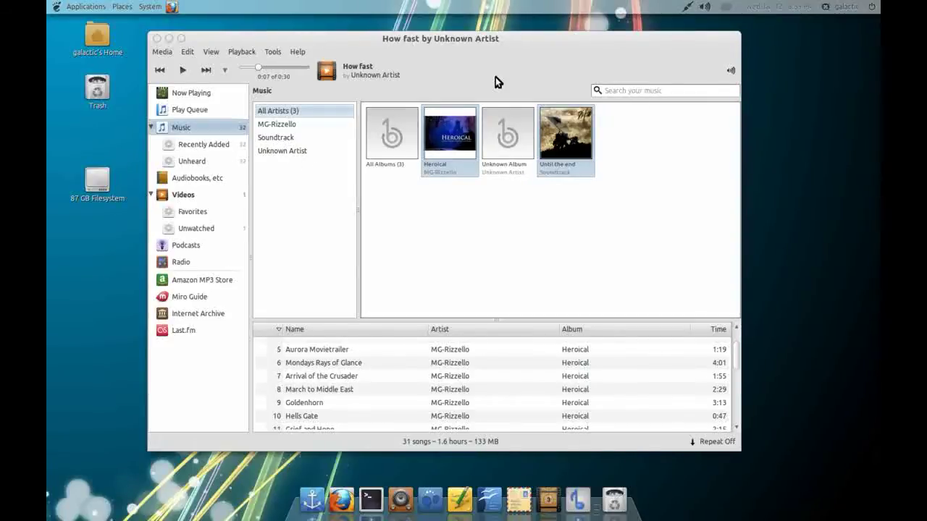
Start Media > Import Media and open the import source chooser
left_click(162, 54)
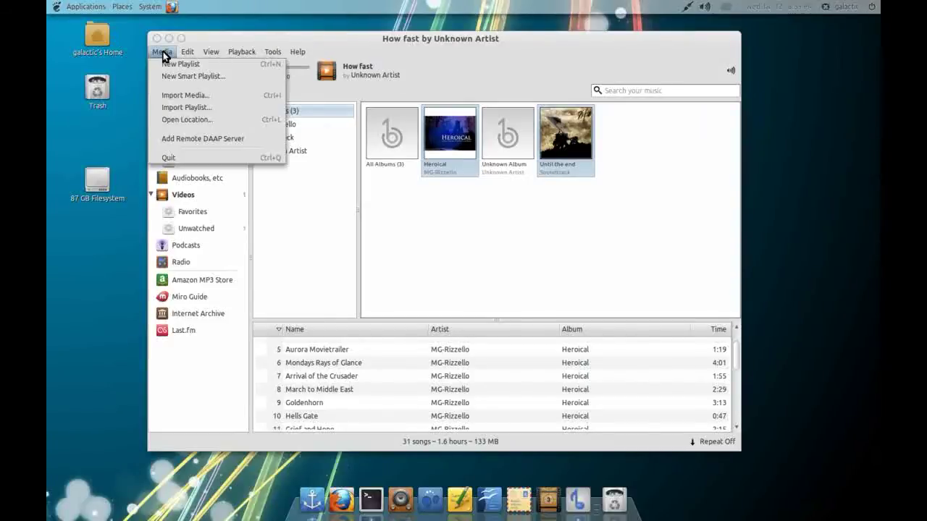
left_click(166, 100)
left_click(438, 258)
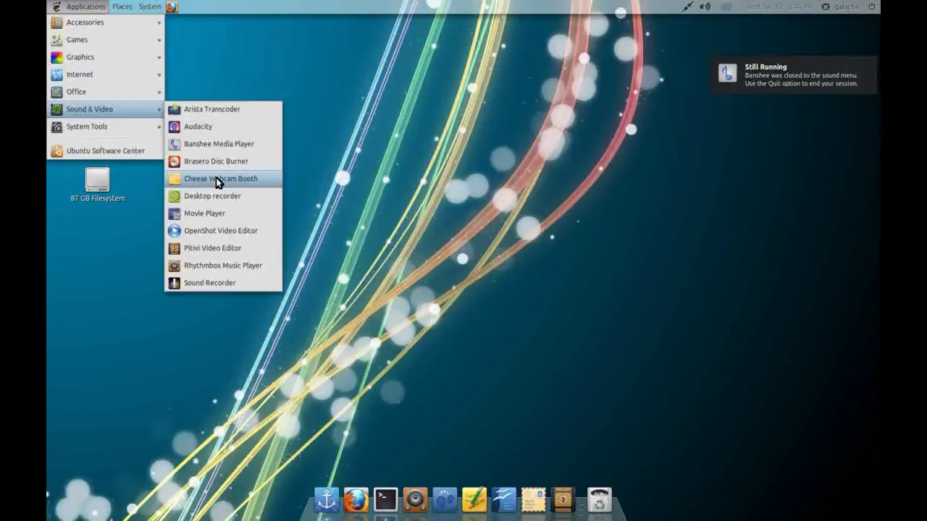
left_click(216, 179)
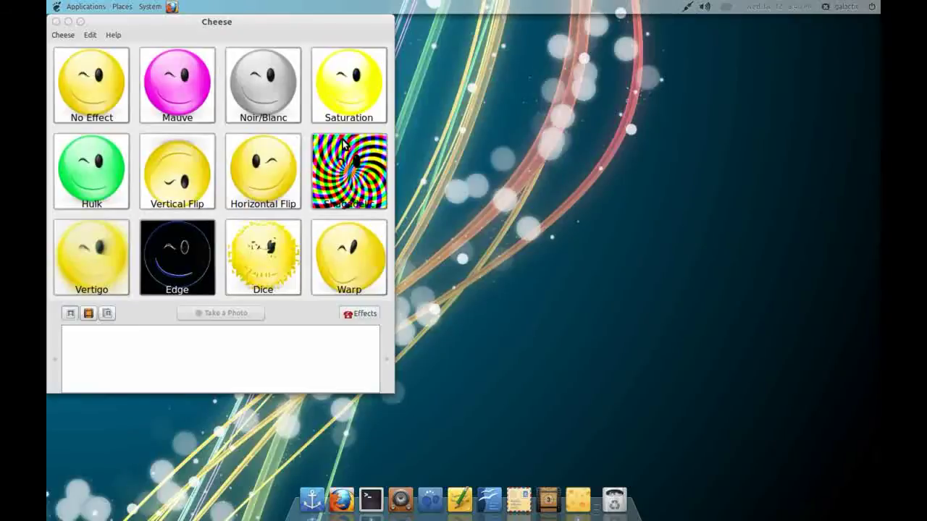
left_click(56, 21)
left_click(80, 7)
Launch OpenShot Video Editor and glance at Transitions before returning to Project Files
mouse_move(90, 107)
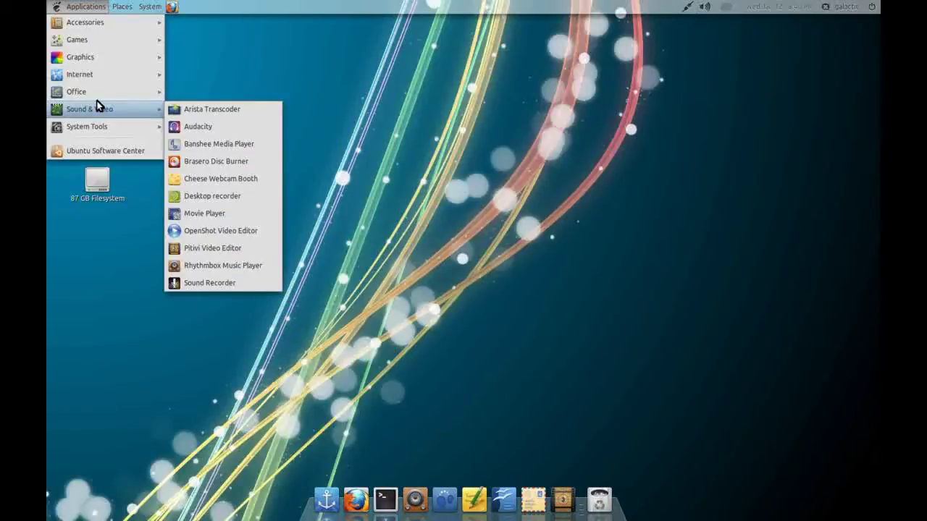
left_click(234, 229)
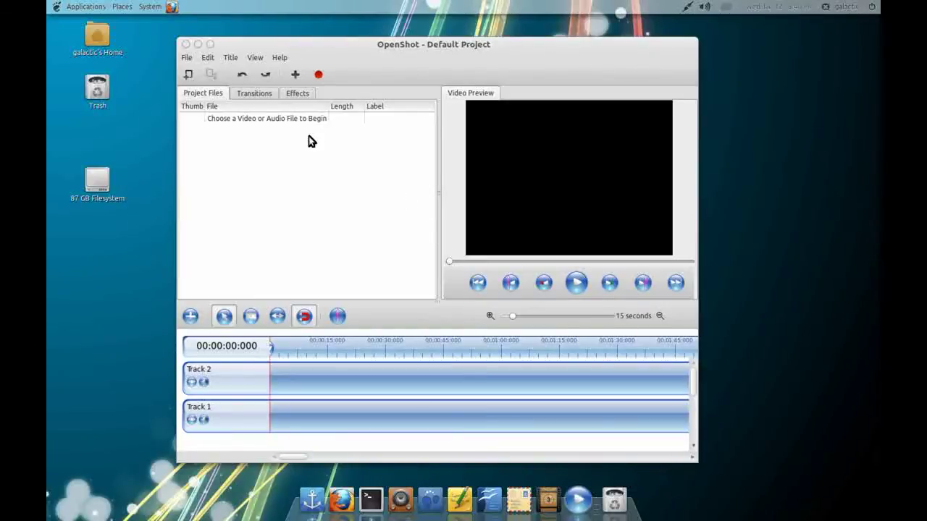
left_click(262, 97)
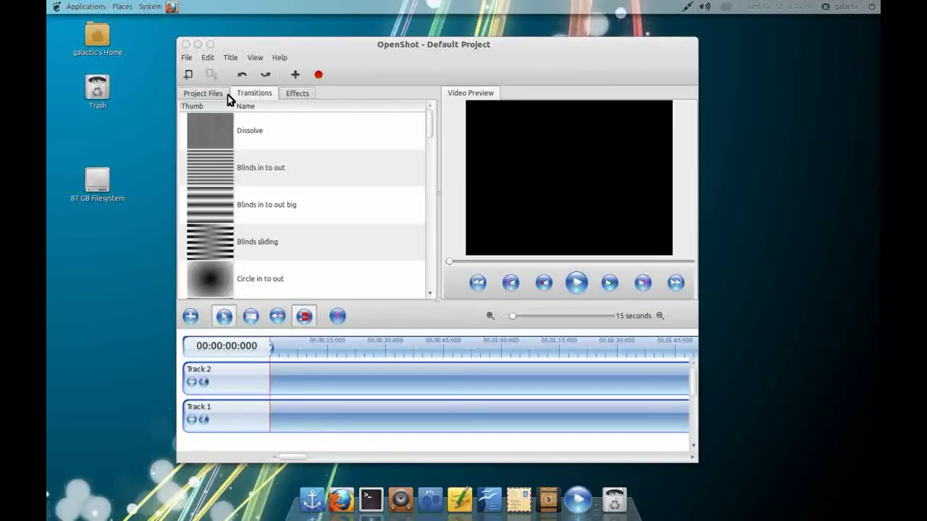
left_click(227, 98)
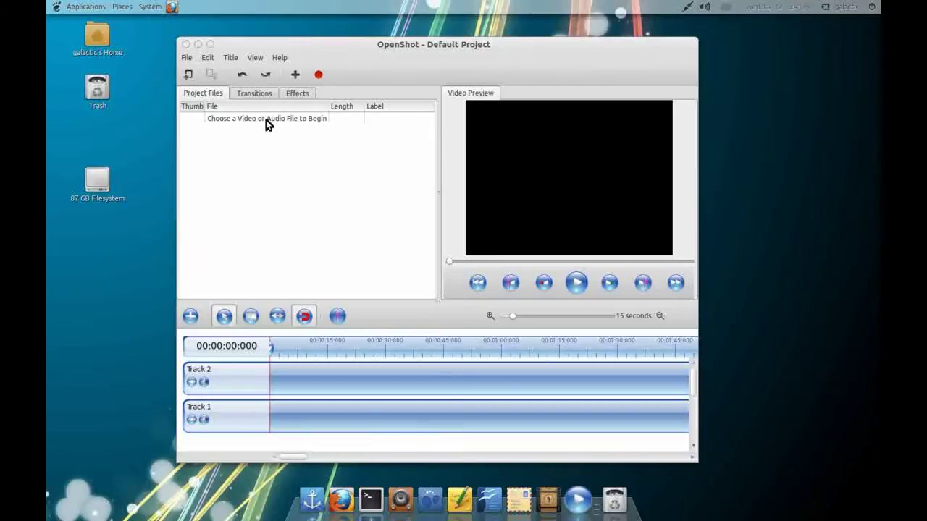
Scroll through the Effects and Transitions lists, then go back to Project Files
left_click(299, 95)
scroll(318, 201, "down", 3)
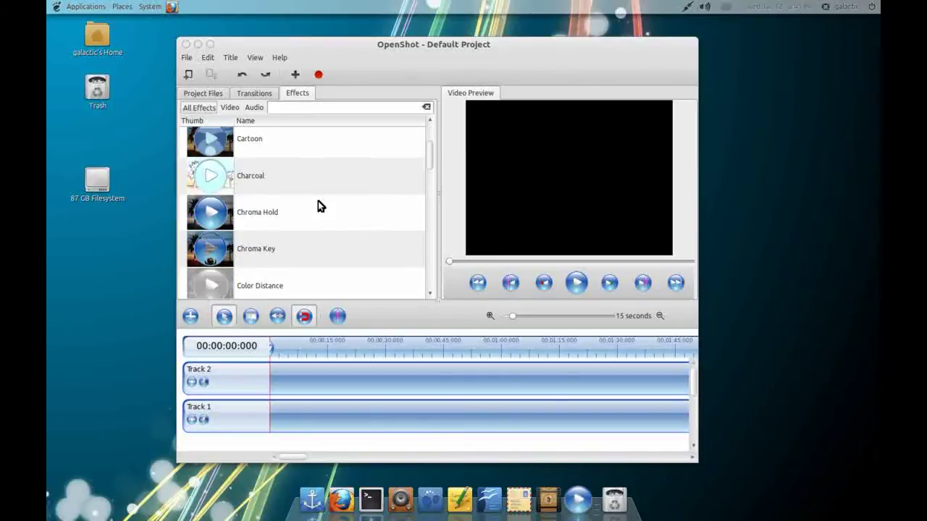
left_click(258, 94)
scroll(301, 180, "down", 1)
scroll(381, 131, "up", 1)
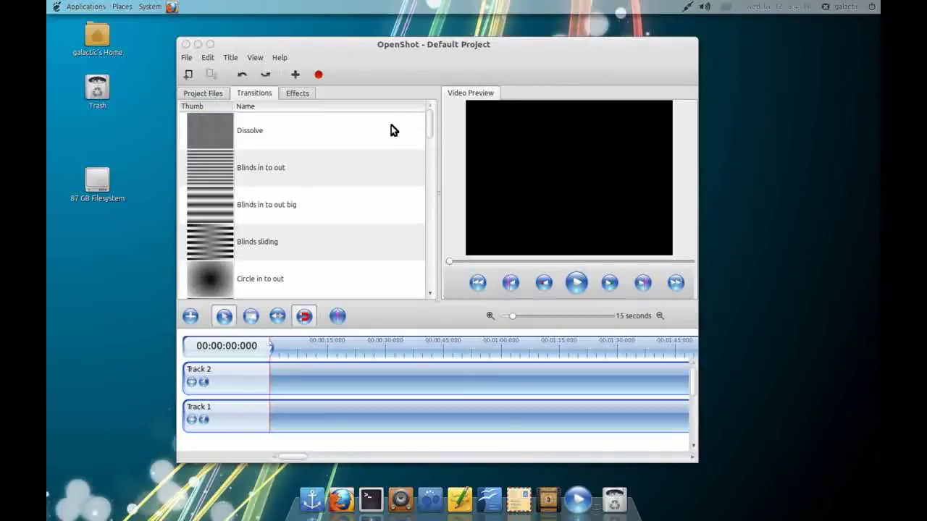
left_click(208, 95)
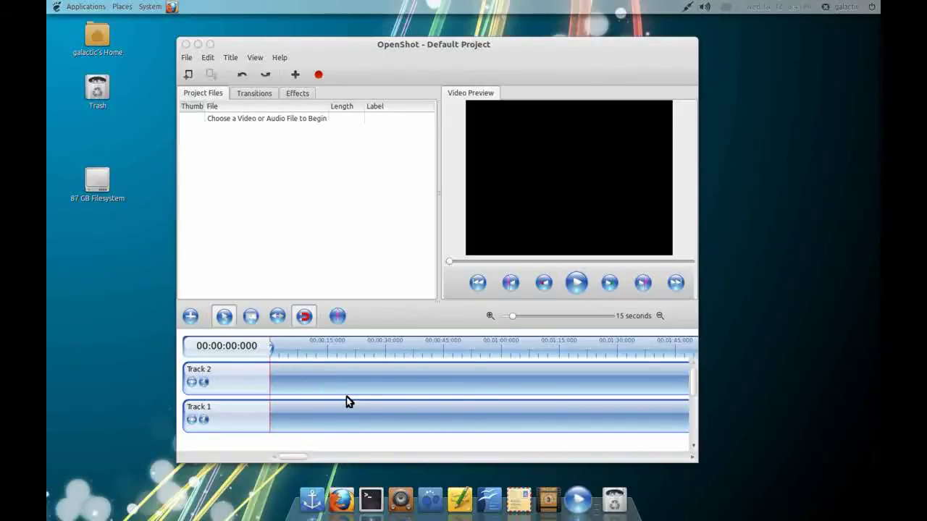
Reopen the Effects list and scroll through it, ending back at Bass at the top
left_click(298, 92)
scroll(314, 179, "down", 3)
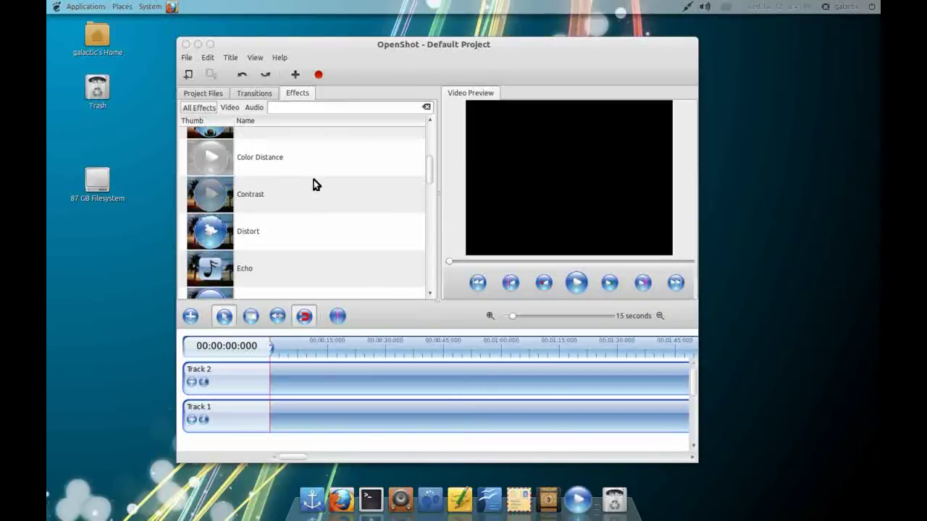
scroll(272, 225, "down", 5)
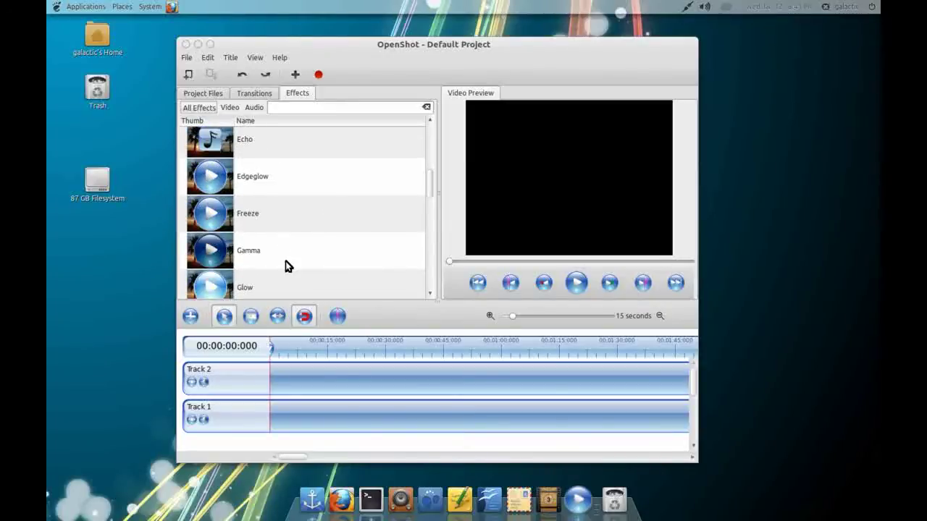
scroll(282, 243, "down", 3)
left_click_drag(428, 198, 431, 135)
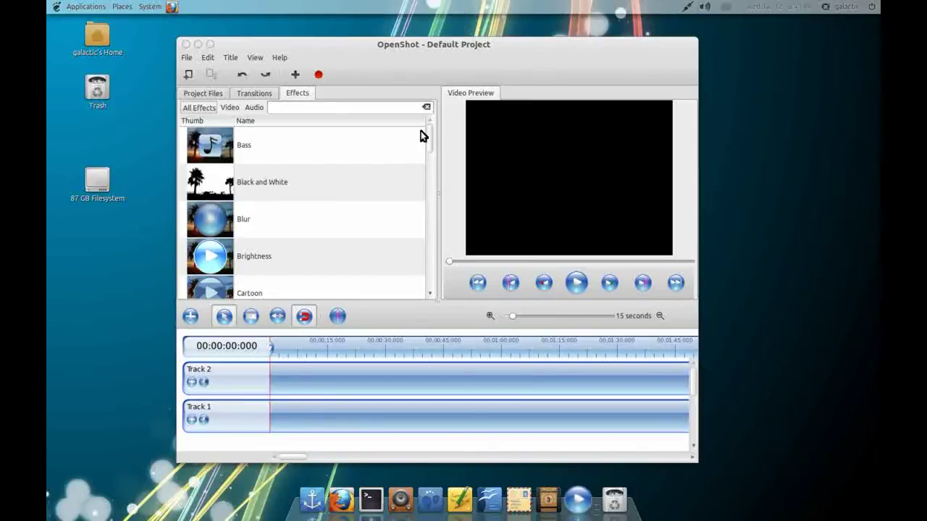
In Export Video, set the profile to Web and browse its Target list
left_click(318, 75)
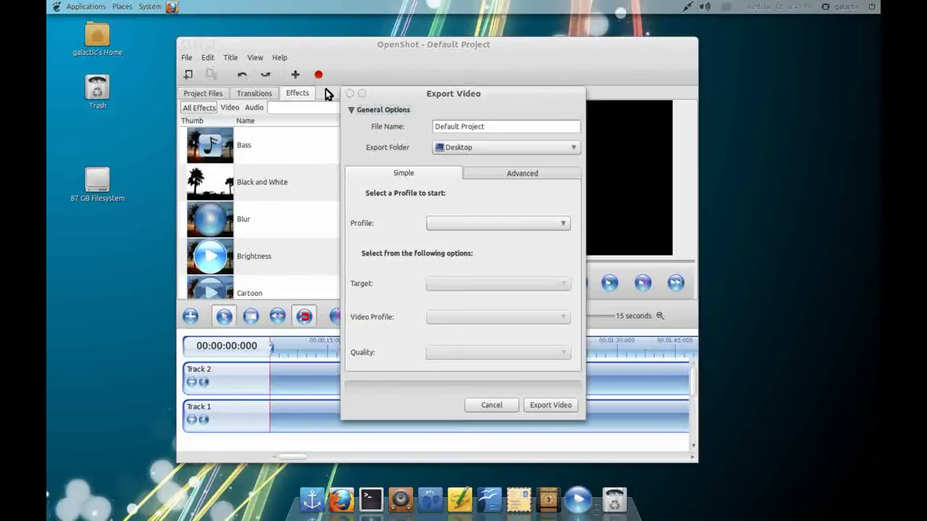
left_click(522, 223)
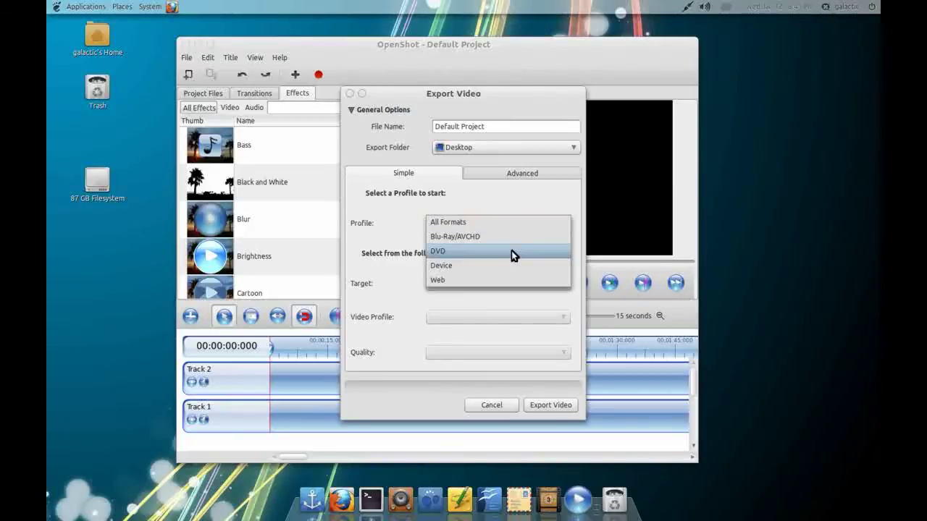
left_click(511, 279)
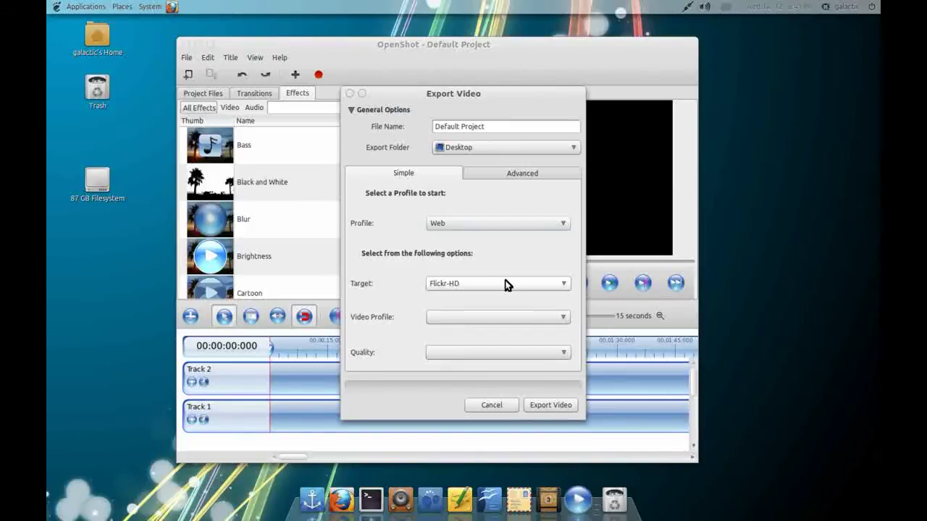
left_click(508, 284)
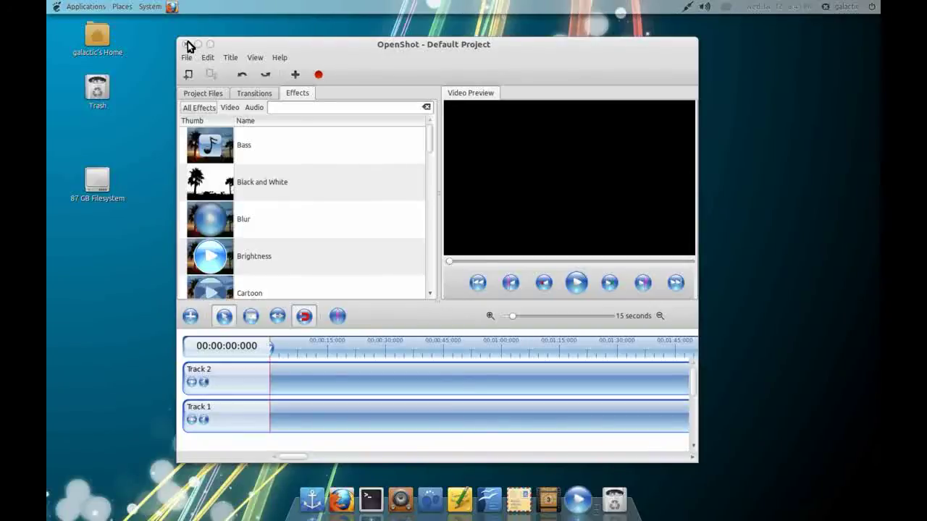
Close OpenShot, search Ubuntu Software Center for 'chromium', and select Chromium Web Browser
left_click(185, 45)
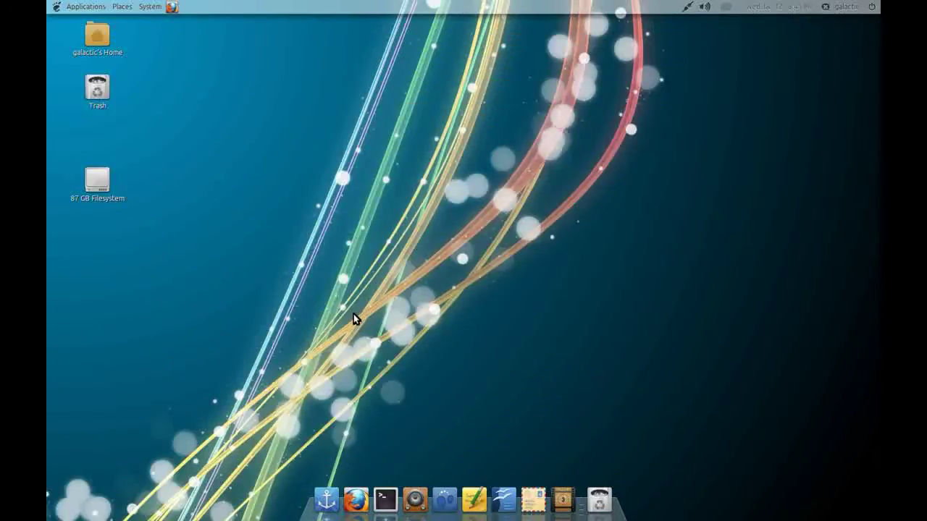
left_click(86, 6)
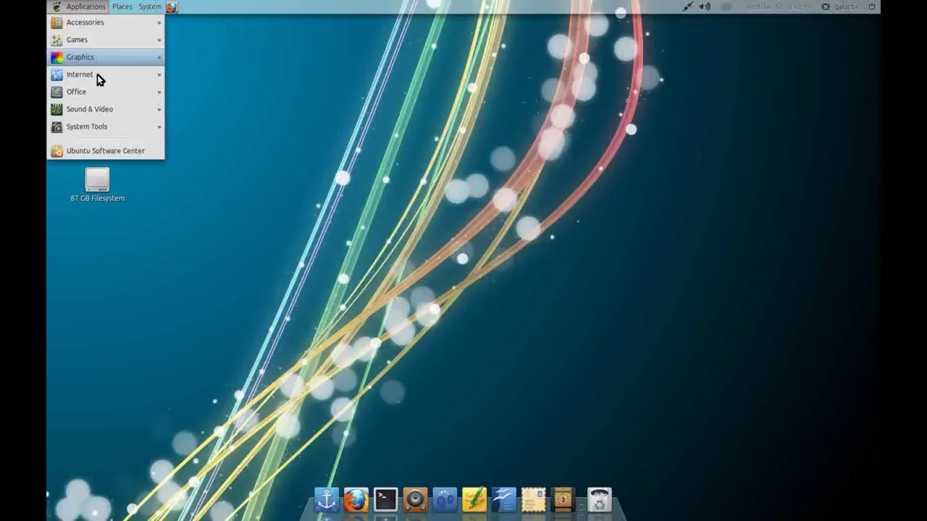
left_click(99, 150)
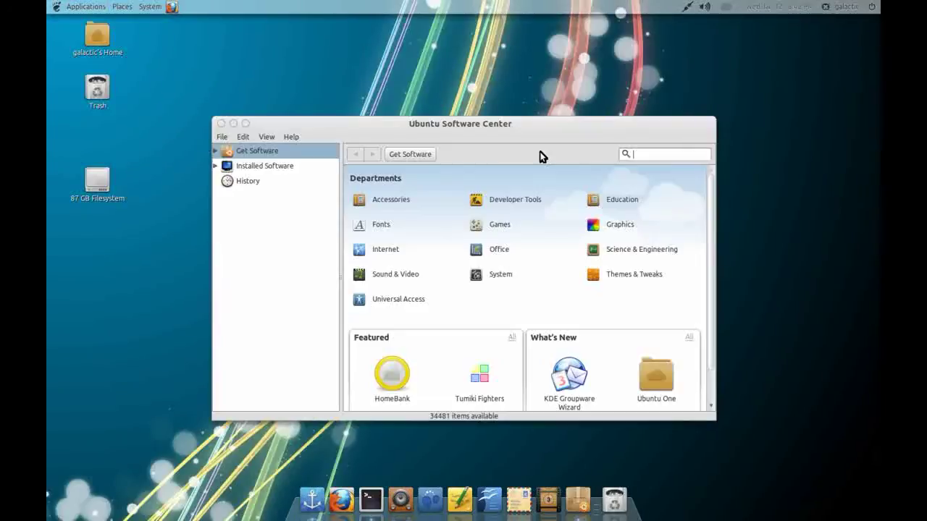
type("chromium")
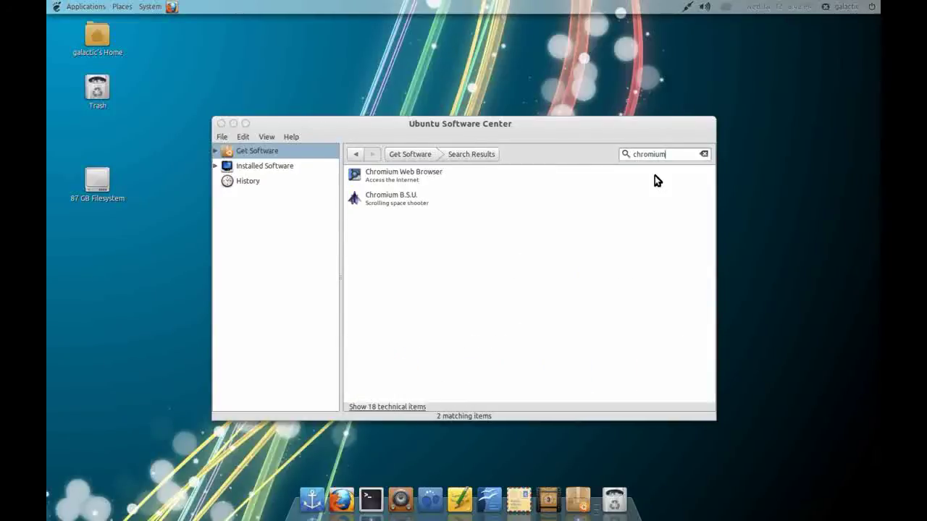
left_click(414, 182)
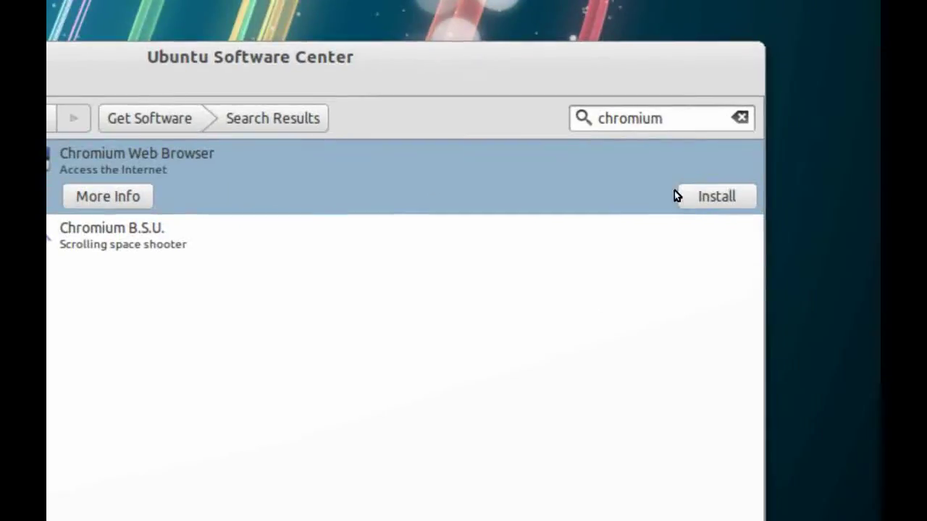
Install Chromium Web Browser, authorising the install with the account password
left_click(679, 195)
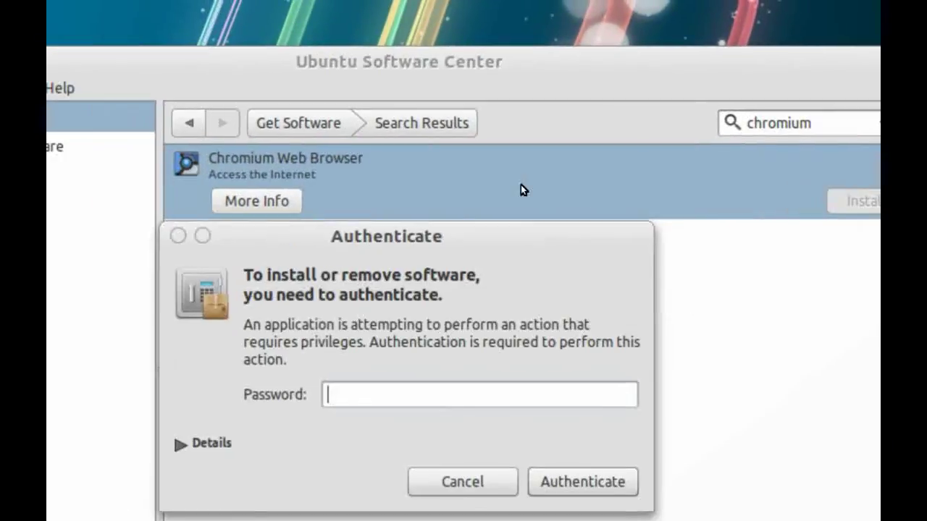
type("*****")
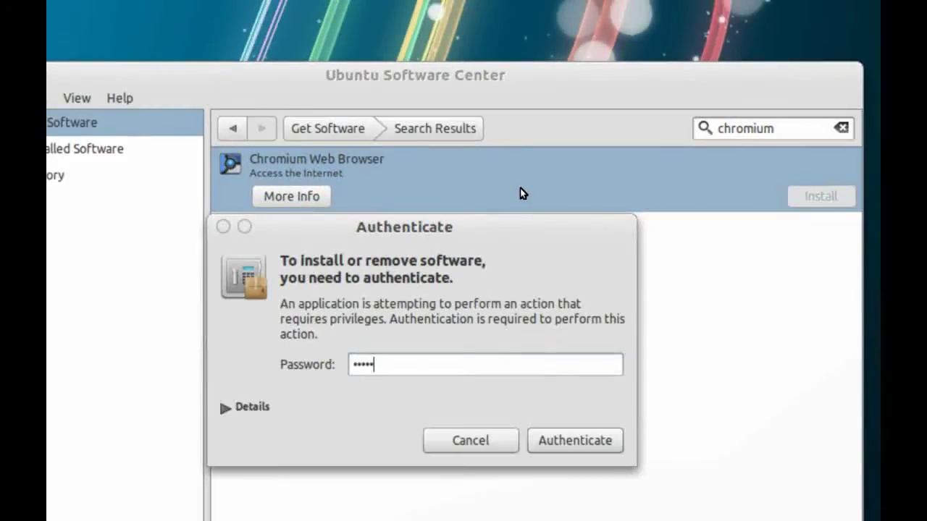
key("Return")
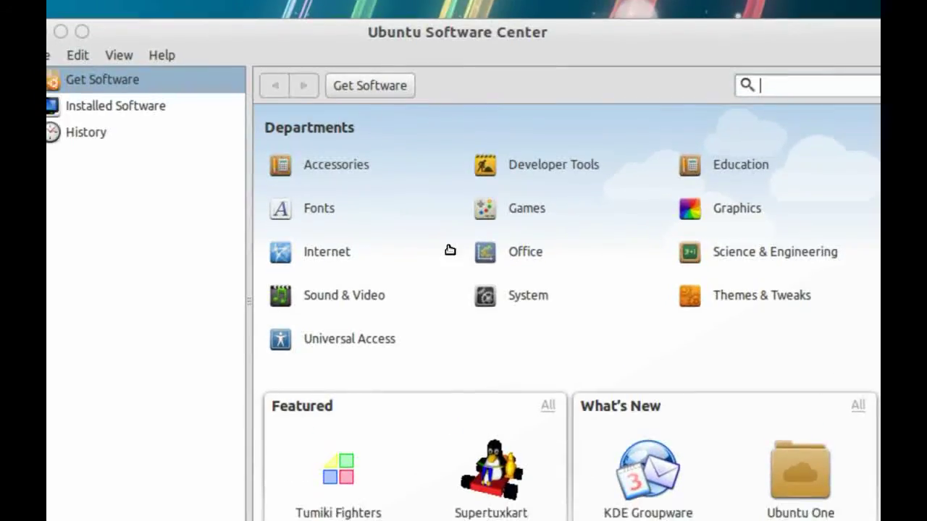
Browse Internet › Web Browsers and confirm Chromium shows as installed among the 12 items
left_click(344, 257)
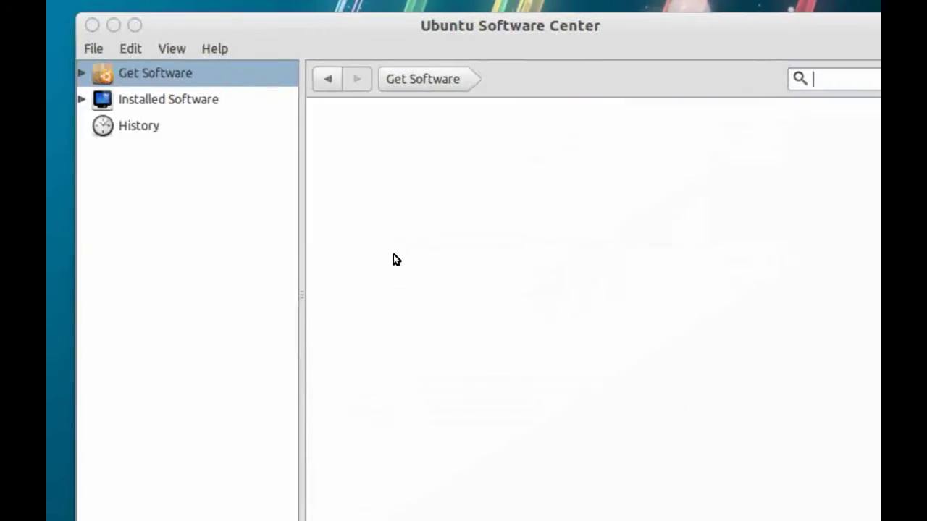
left_click(594, 215)
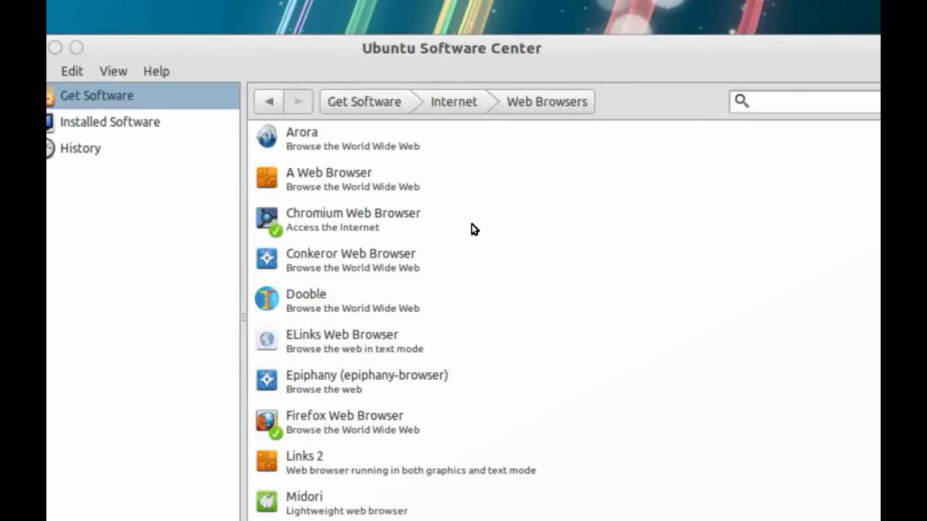
scroll(472, 230, "down", 2)
scroll(492, 332, "up", 2)
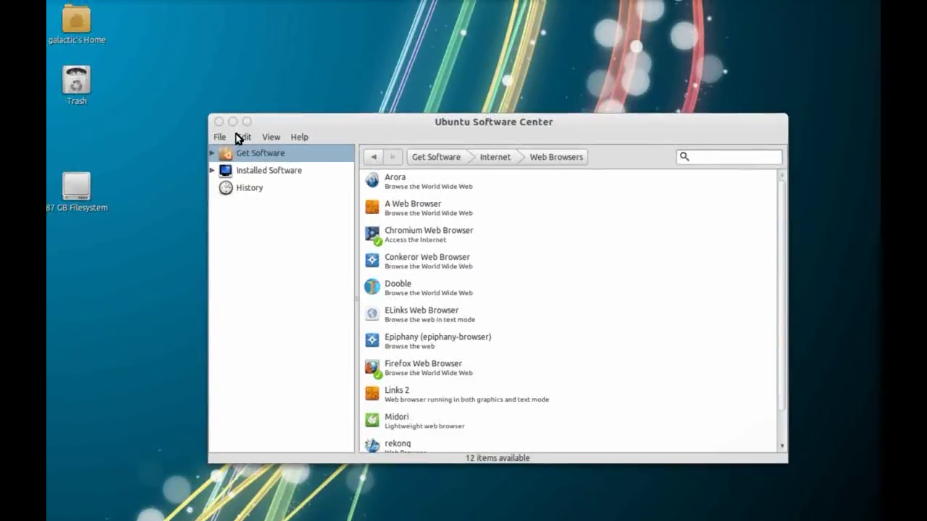
Close the Ubuntu Software Center window, leaving the plain desktop with panel and dock
left_click(219, 121)
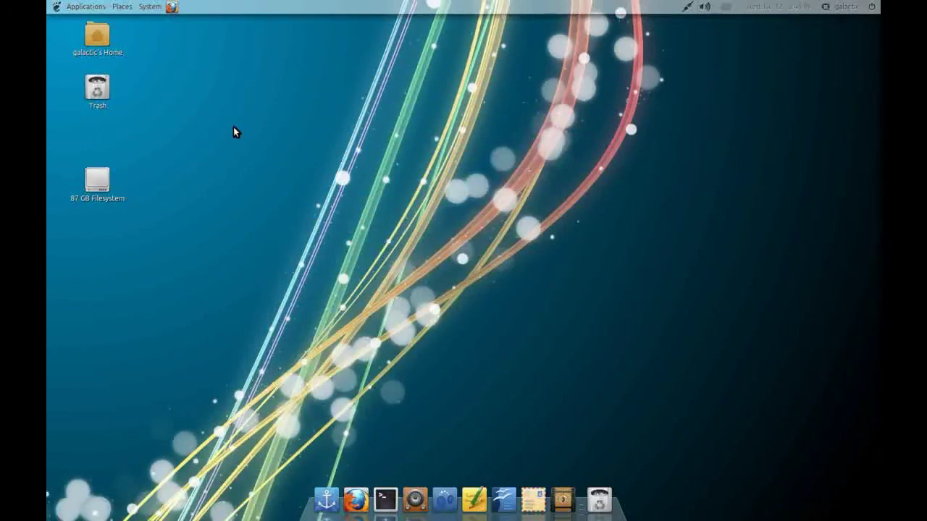